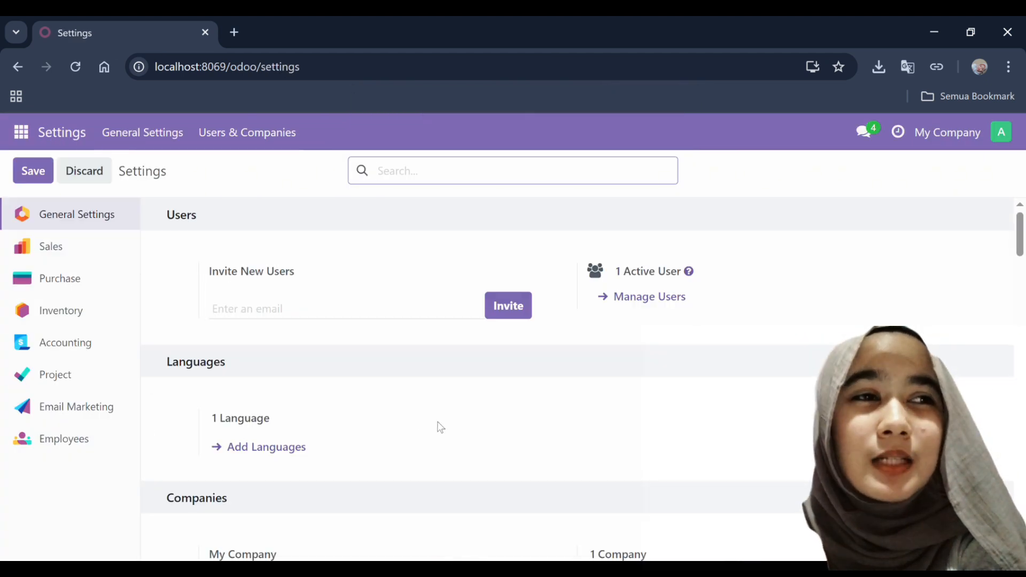
Activate the standard developer mode from the Developer Tools section of the general settings.
{"action": "scroll", "coordinate": [350, 456], "scroll_direction": "down", "scroll_amount": 3}
{"action": "scroll", "coordinate": [350, 456], "scroll_direction": "down", "scroll_amount": 15}
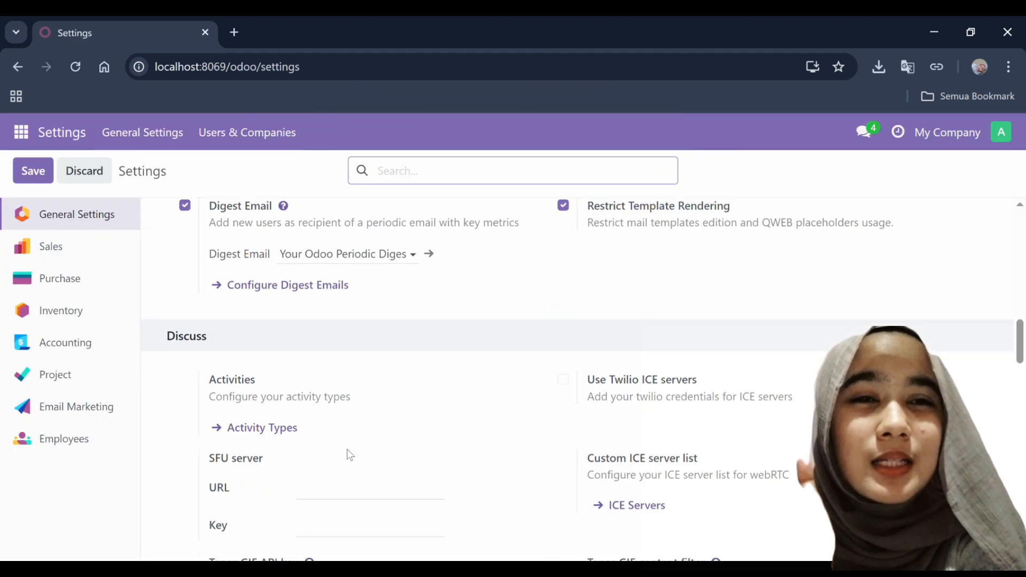
{"action": "scroll", "coordinate": [352, 453], "scroll_direction": "up", "scroll_amount": 2}
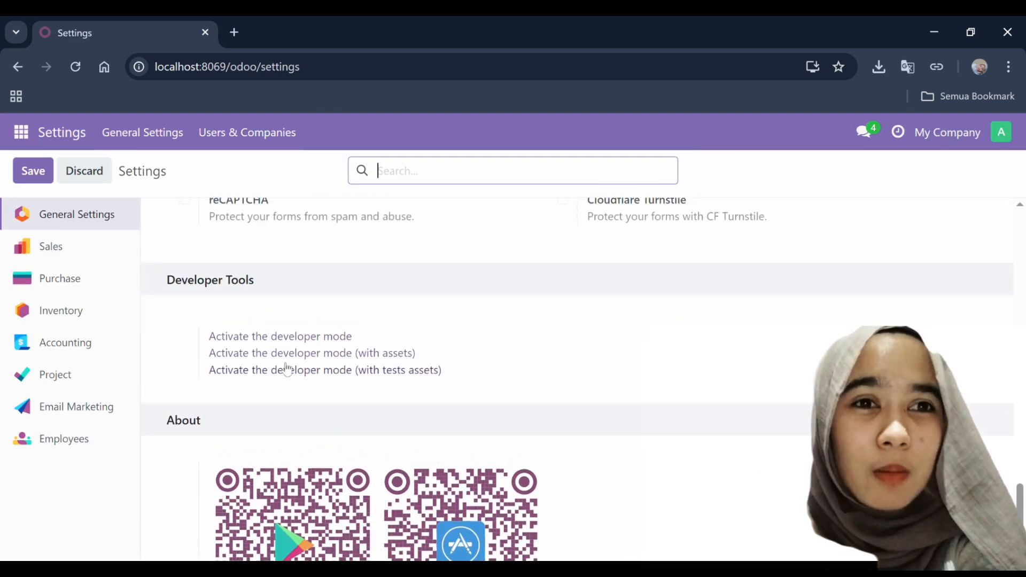
{"action": "left_click", "coordinate": [278, 335]}
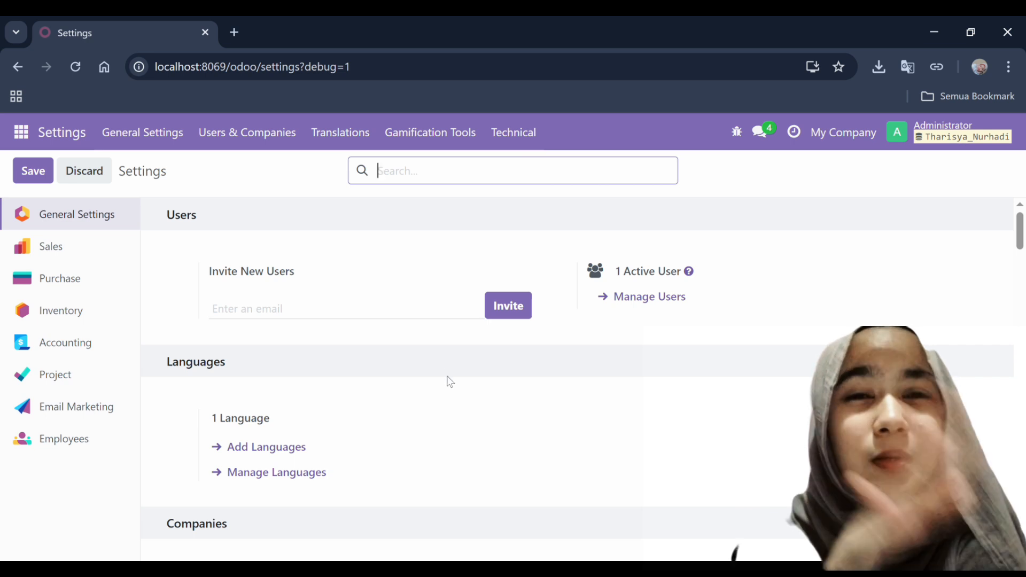
Enable the Stock Accounting Automatic technical right for the Administrator user and save the user record.
{"action": "left_click", "coordinate": [652, 305]}
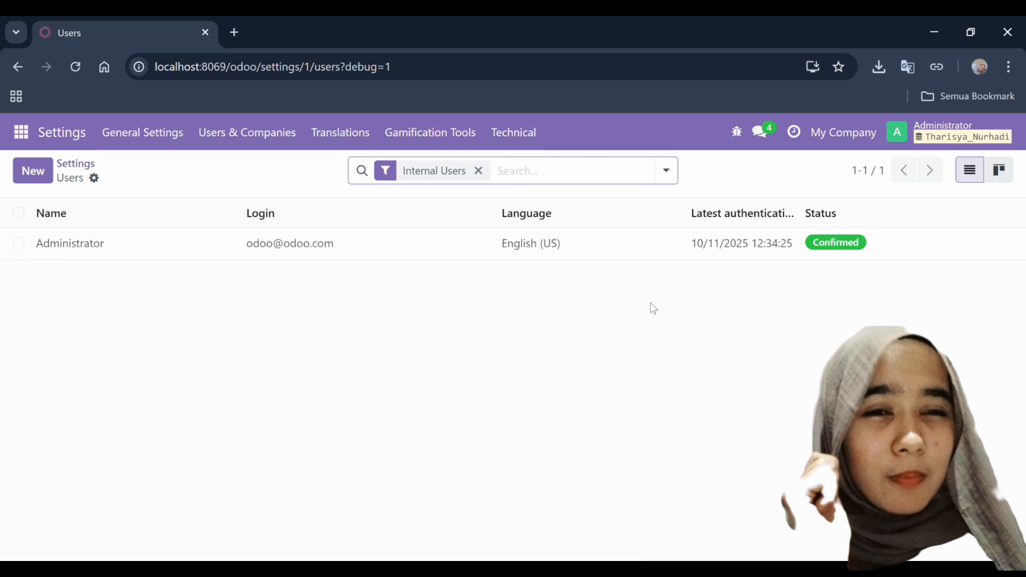
{"action": "left_click", "coordinate": [425, 251]}
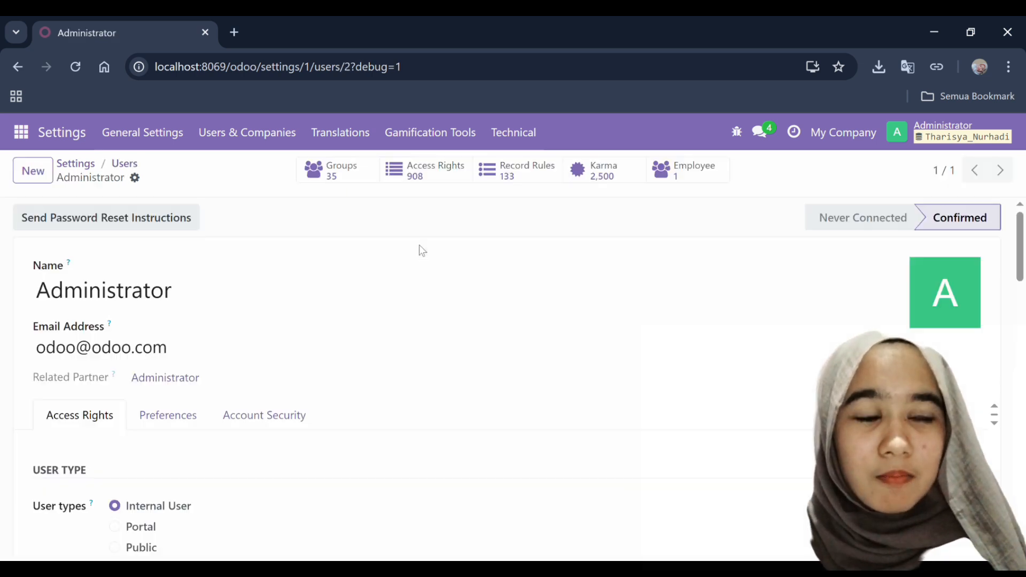
{"action": "scroll", "coordinate": [325, 487], "scroll_direction": "down", "scroll_amount": 1}
{"action": "scroll", "coordinate": [326, 487], "scroll_direction": "down", "scroll_amount": 4}
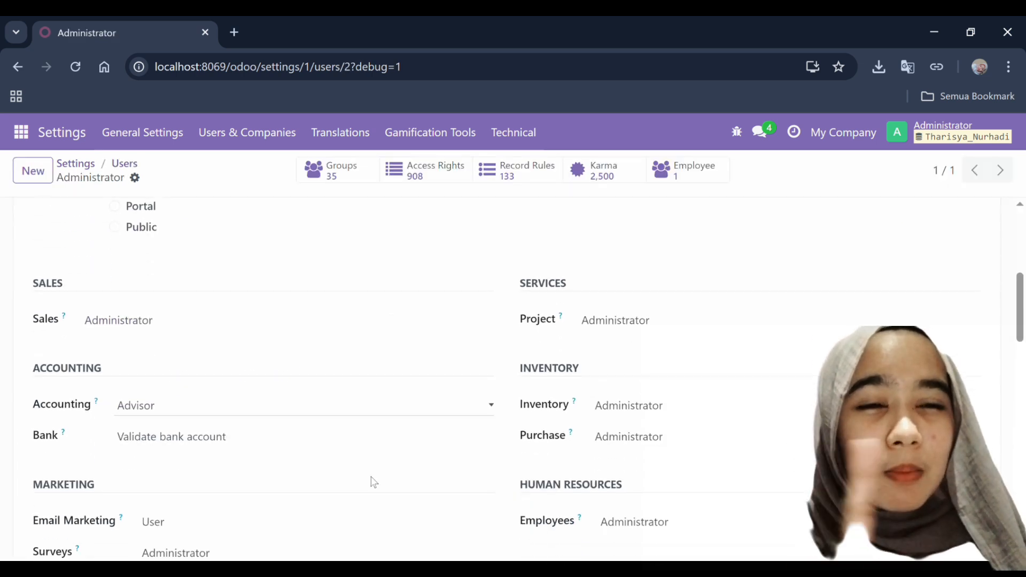
{"action": "scroll", "coordinate": [540, 450], "scroll_direction": "down", "scroll_amount": 1}
{"action": "scroll", "coordinate": [539, 450], "scroll_direction": "down", "scroll_amount": 8}
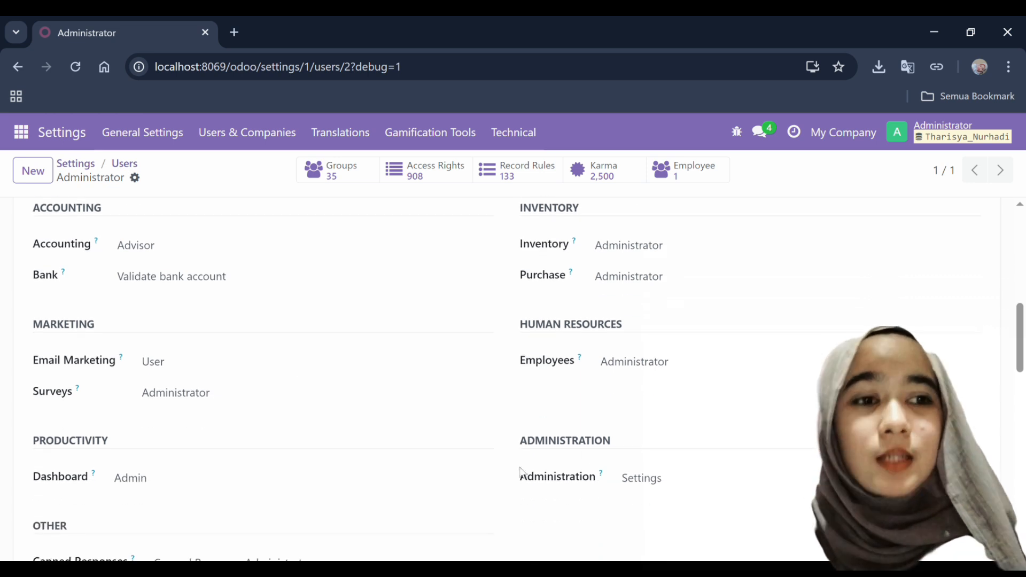
{"action": "scroll", "coordinate": [561, 462], "scroll_direction": "down", "scroll_amount": 9}
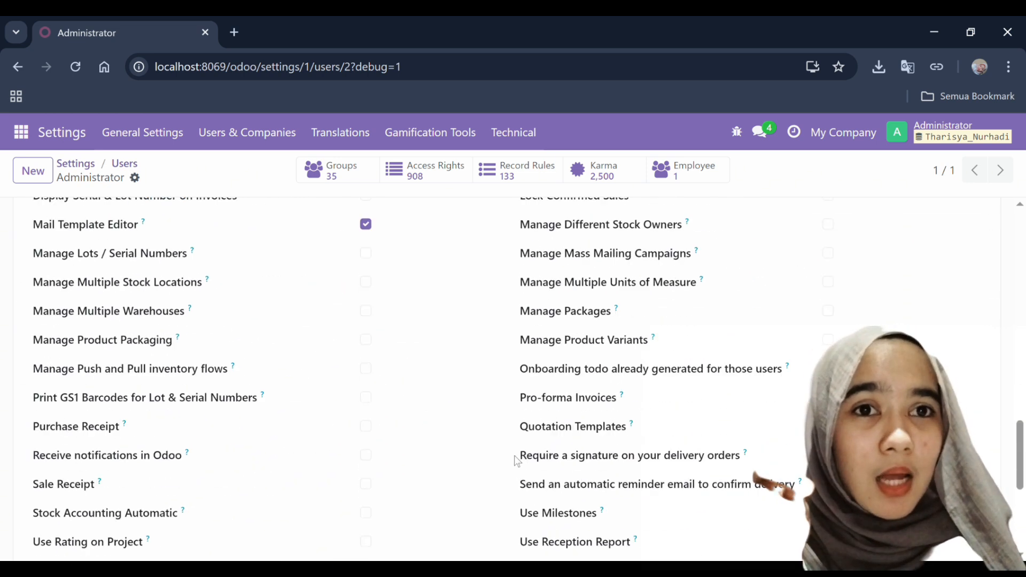
{"action": "left_click", "coordinate": [370, 330]}
{"action": "scroll", "coordinate": [412, 374], "scroll_direction": "down", "scroll_amount": 2}
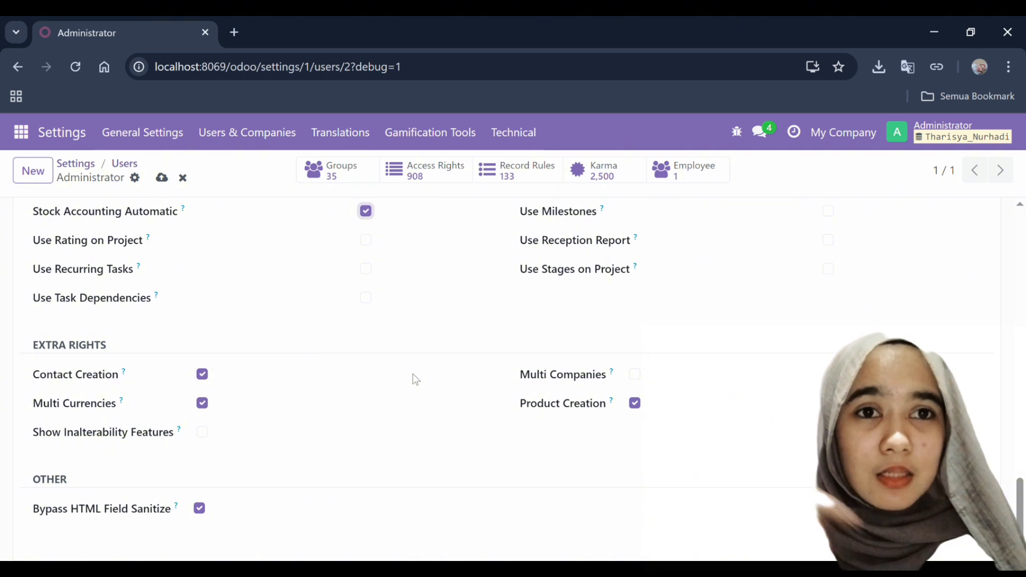
{"action": "scroll", "coordinate": [412, 373], "scroll_direction": "up", "scroll_amount": 10}
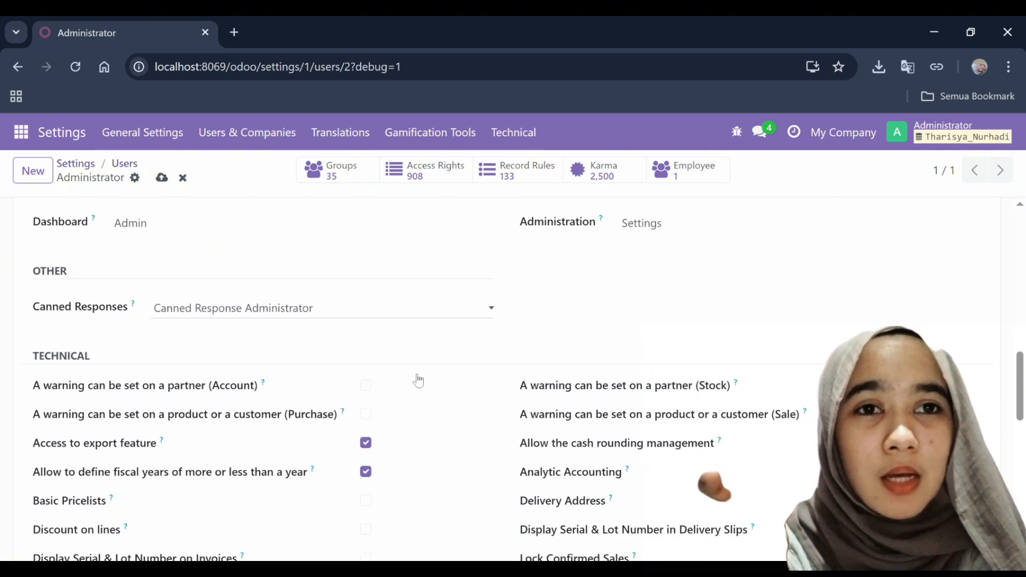
{"action": "scroll", "coordinate": [419, 380], "scroll_direction": "up", "scroll_amount": 5}
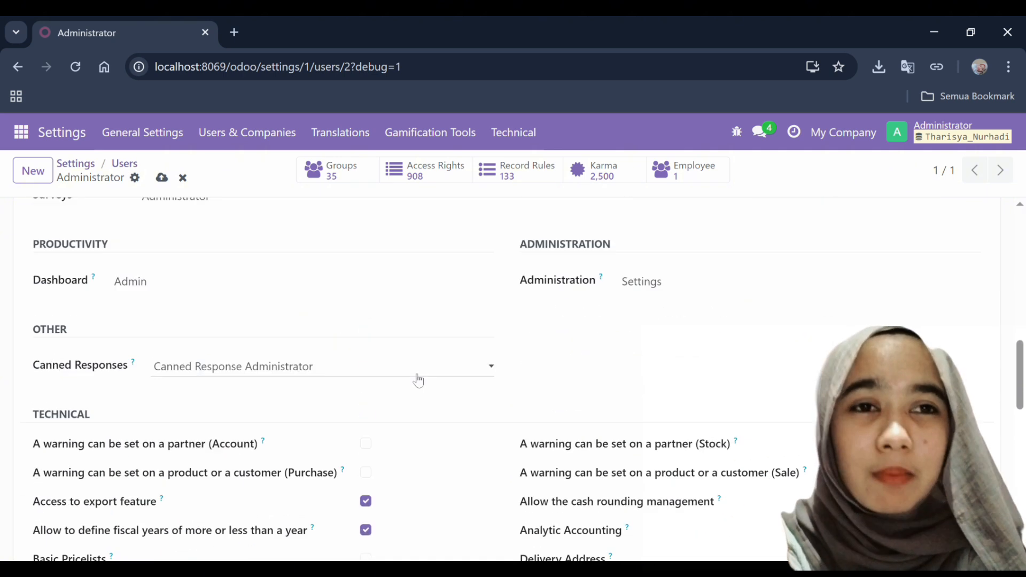
{"action": "left_click", "coordinate": [170, 182]}
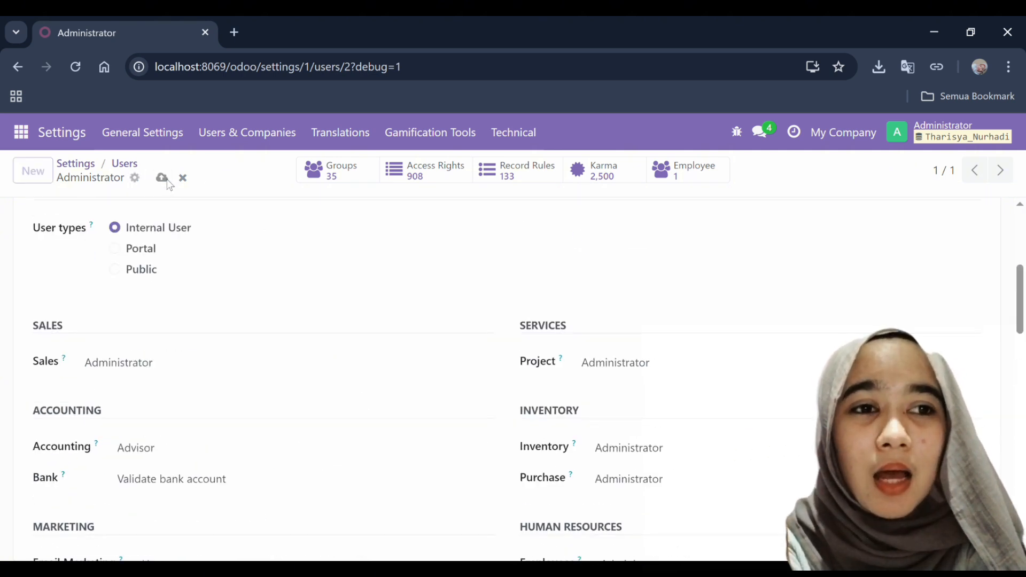
Review the Accounting settings, including default taxes, Audit Trail and the Anglo-Saxon Accounting option.
{"action": "left_click", "coordinate": [21, 132]}
{"action": "scroll", "coordinate": [43, 457], "scroll_direction": "down", "scroll_amount": 1}
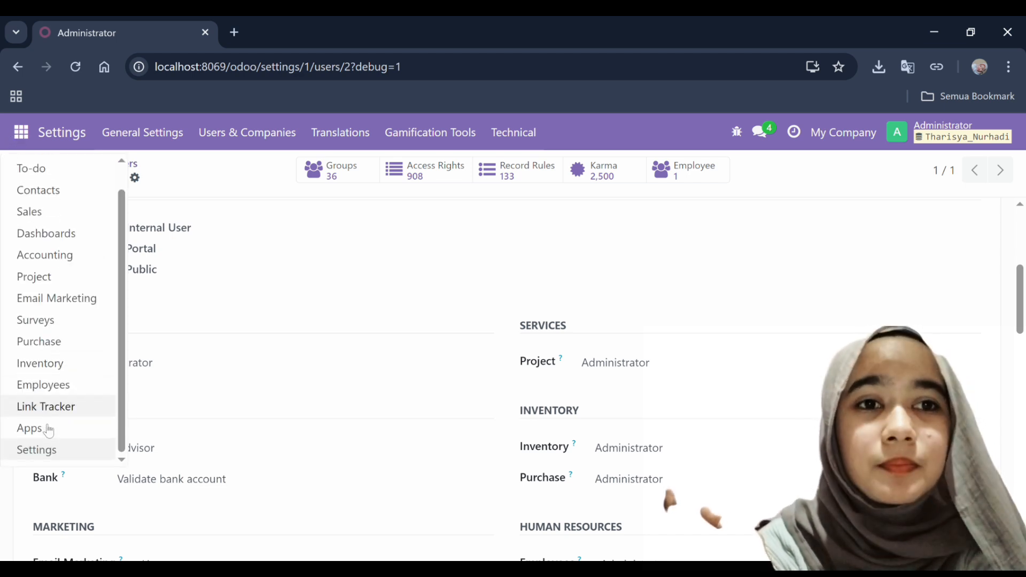
{"action": "left_click", "coordinate": [40, 453]}
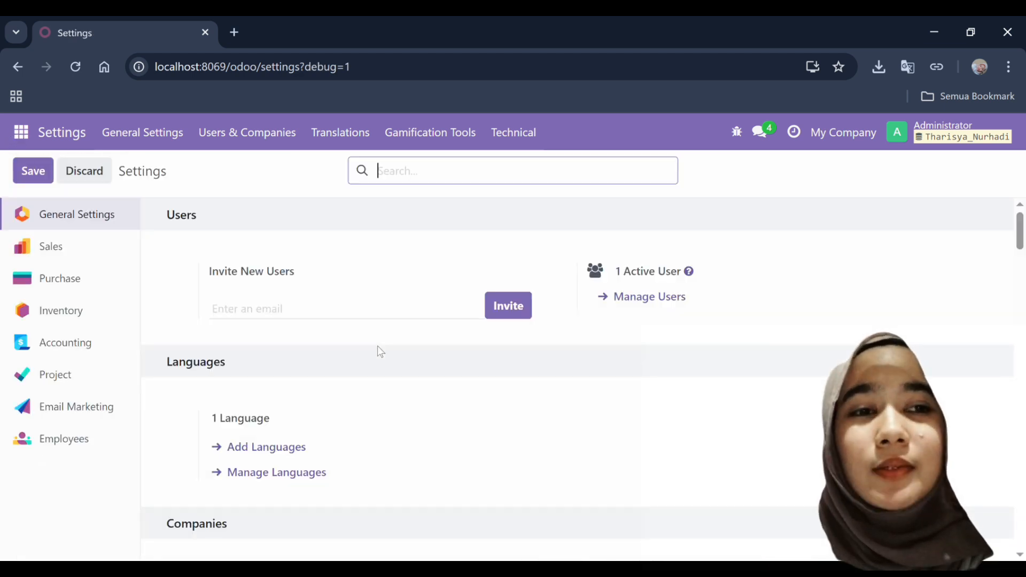
{"action": "left_click", "coordinate": [55, 347]}
{"action": "scroll", "coordinate": [312, 401], "scroll_direction": "down", "scroll_amount": 8}
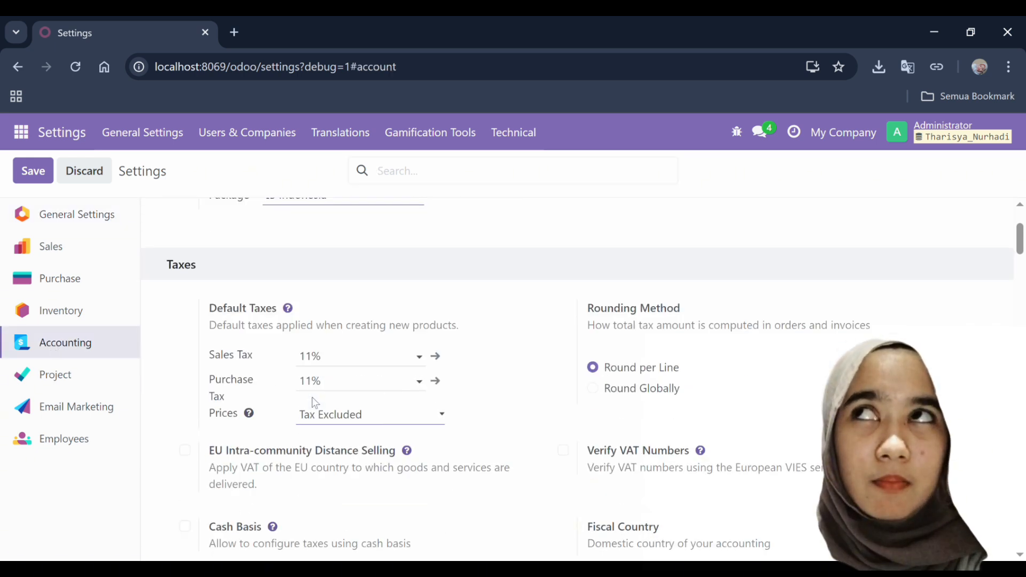
{"action": "scroll", "coordinate": [317, 402], "scroll_direction": "down", "scroll_amount": 15}
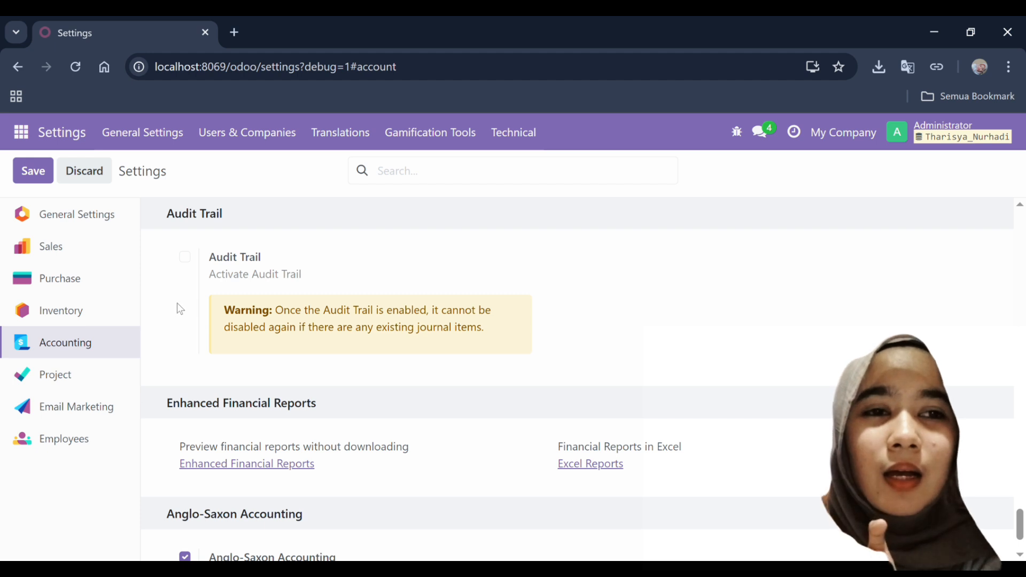
{"action": "scroll", "coordinate": [216, 408], "scroll_direction": "down", "scroll_amount": 2}
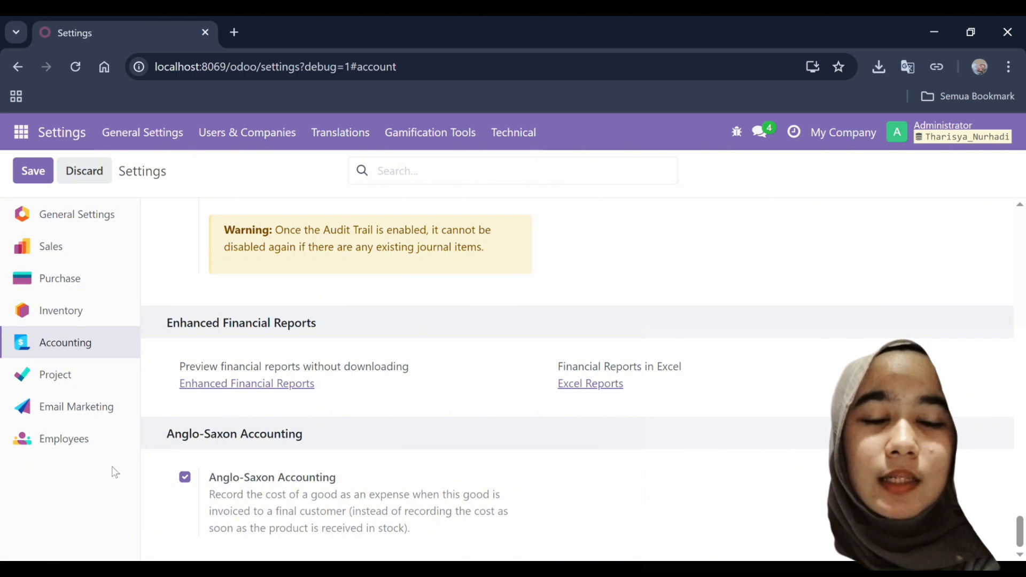
Enable Units of Measure for products in the Inventory settings and save the settings.
{"action": "left_click", "coordinate": [57, 315]}
{"action": "scroll", "coordinate": [515, 377], "scroll_direction": "down", "scroll_amount": 10}
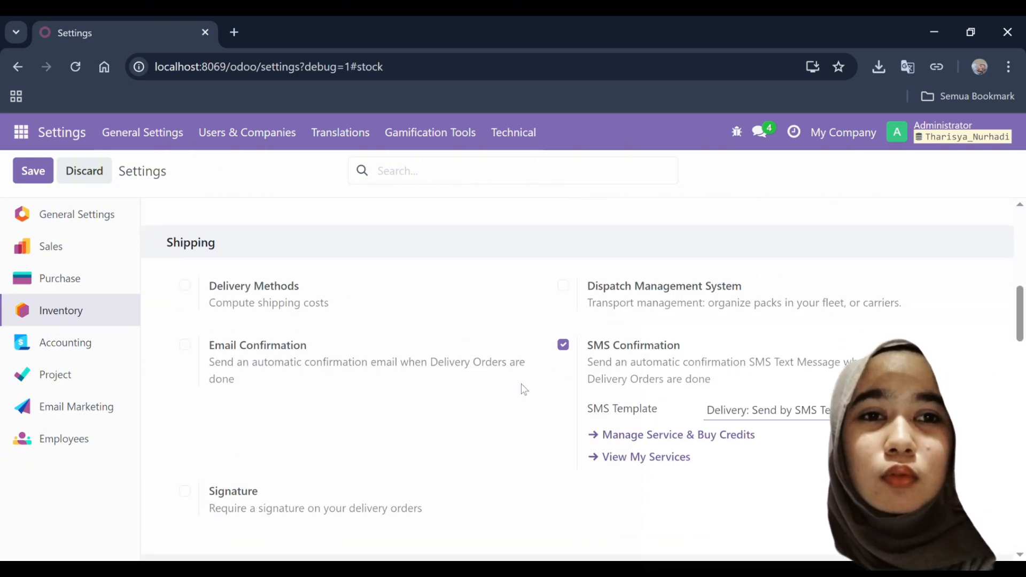
{"action": "scroll", "coordinate": [522, 389], "scroll_direction": "up", "scroll_amount": 3}
{"action": "scroll", "coordinate": [524, 389], "scroll_direction": "up", "scroll_amount": 1}
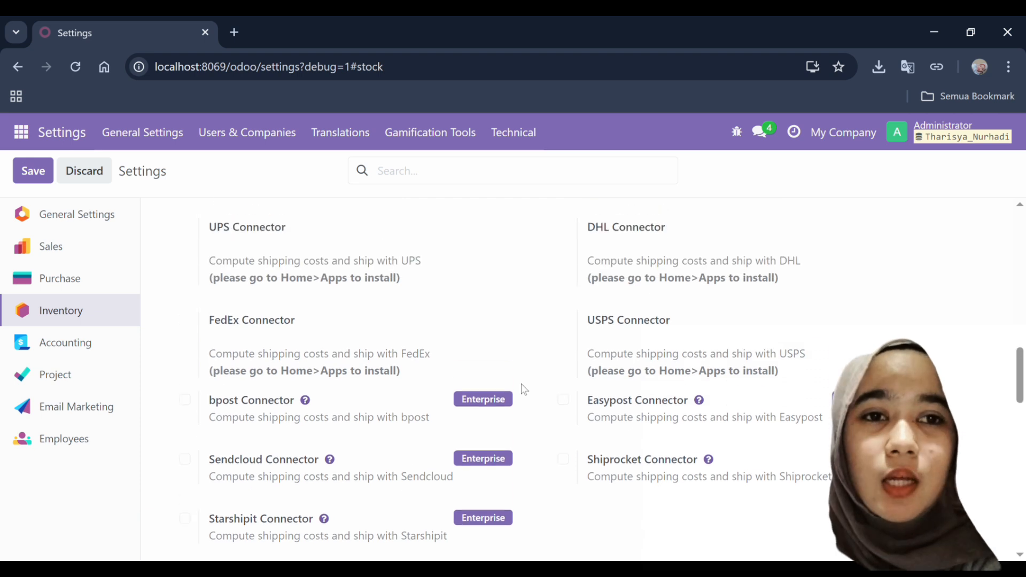
{"action": "scroll", "coordinate": [639, 462], "scroll_direction": "down", "scroll_amount": 1}
{"action": "scroll", "coordinate": [296, 435], "scroll_direction": "down", "scroll_amount": 1}
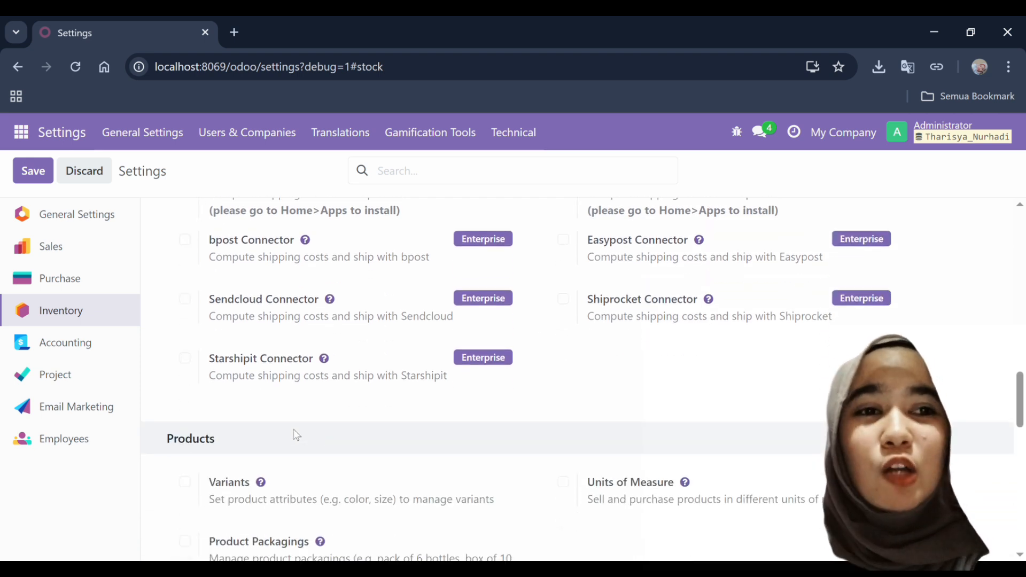
{"action": "left_click", "coordinate": [564, 482]}
{"action": "scroll", "coordinate": [567, 488], "scroll_direction": "down", "scroll_amount": 2}
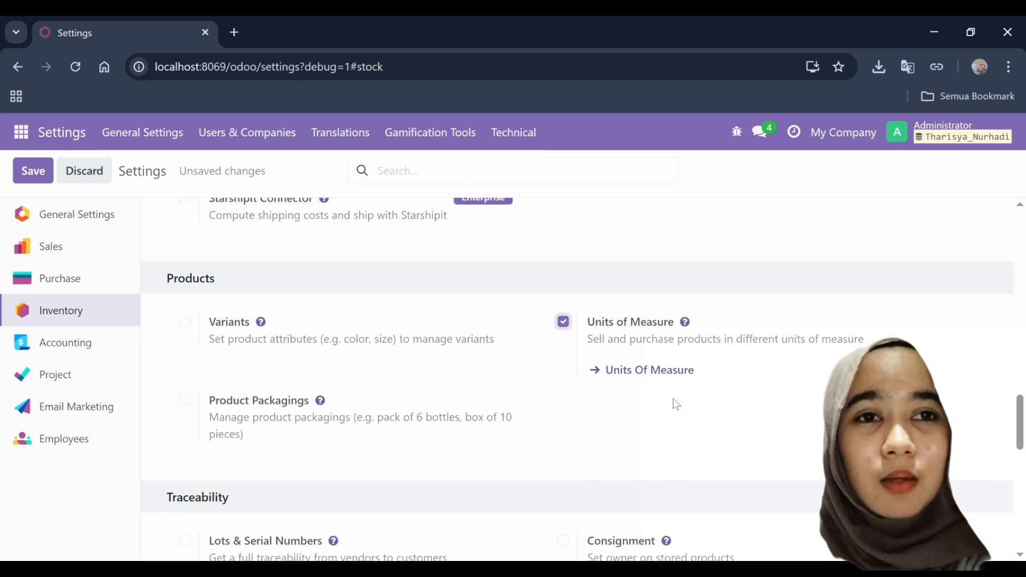
{"action": "left_click", "coordinate": [31, 180]}
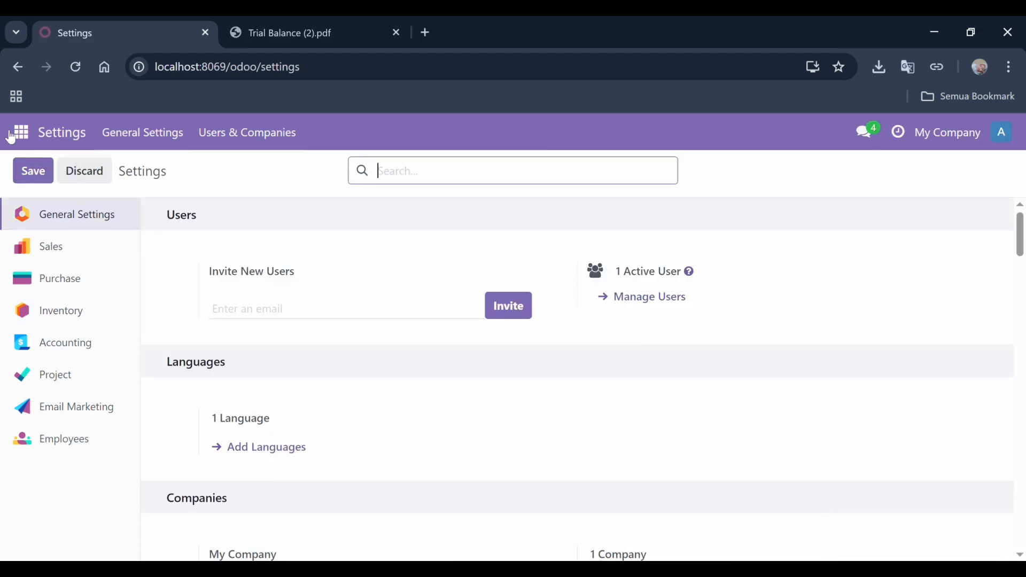
Examine the units defined in the Unit category under Inventory's UoM Categories and leave the record.
{"action": "left_click", "coordinate": [20, 132]}
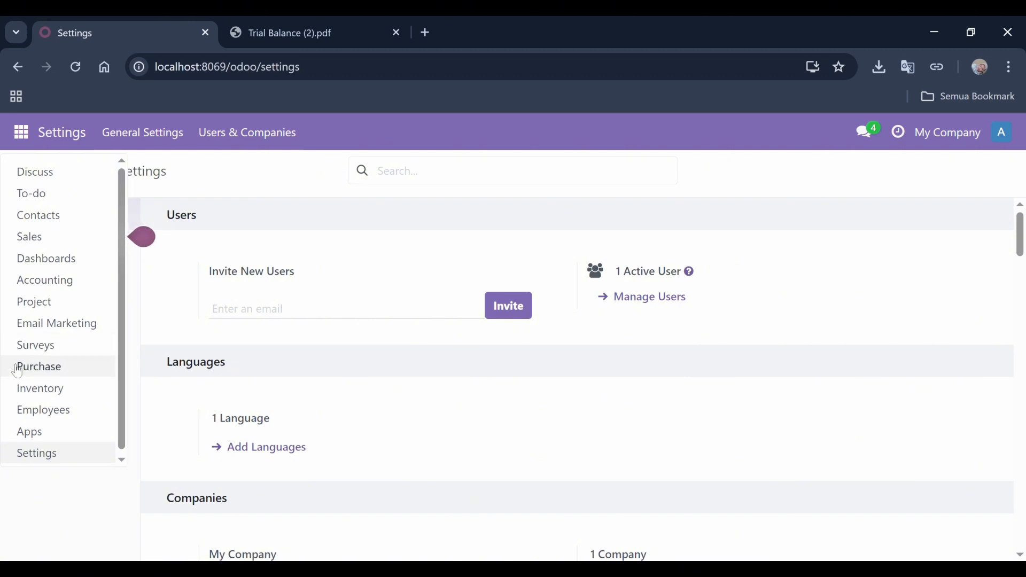
{"action": "left_click", "coordinate": [38, 387]}
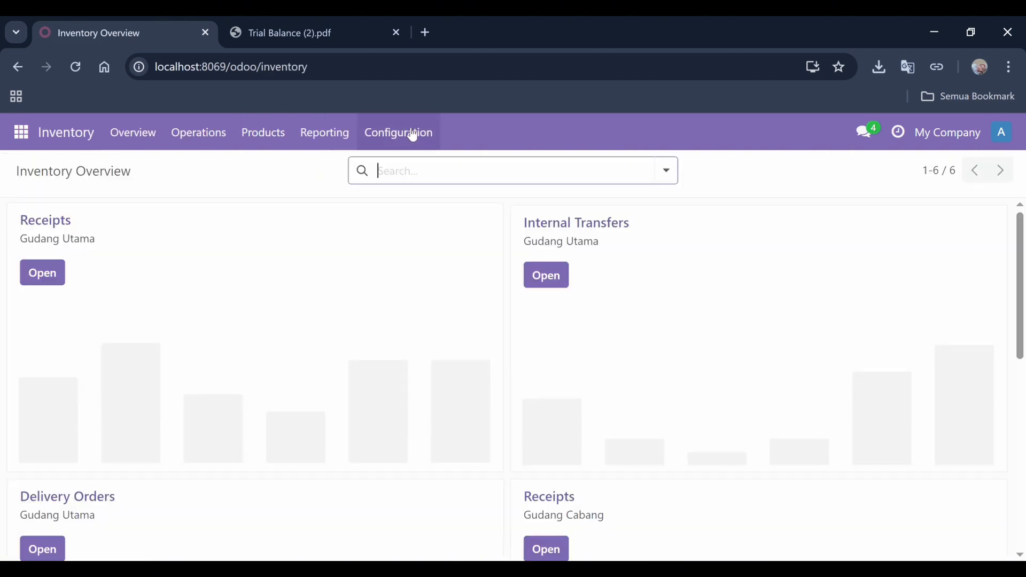
{"action": "left_click", "coordinate": [413, 134]}
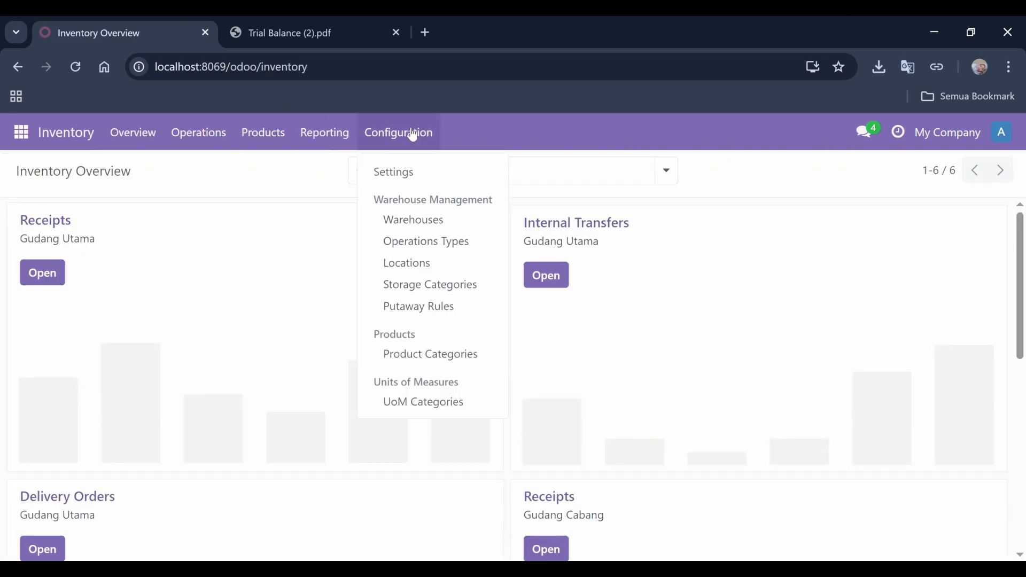
{"action": "left_click", "coordinate": [412, 405]}
{"action": "left_click", "coordinate": [219, 250]}
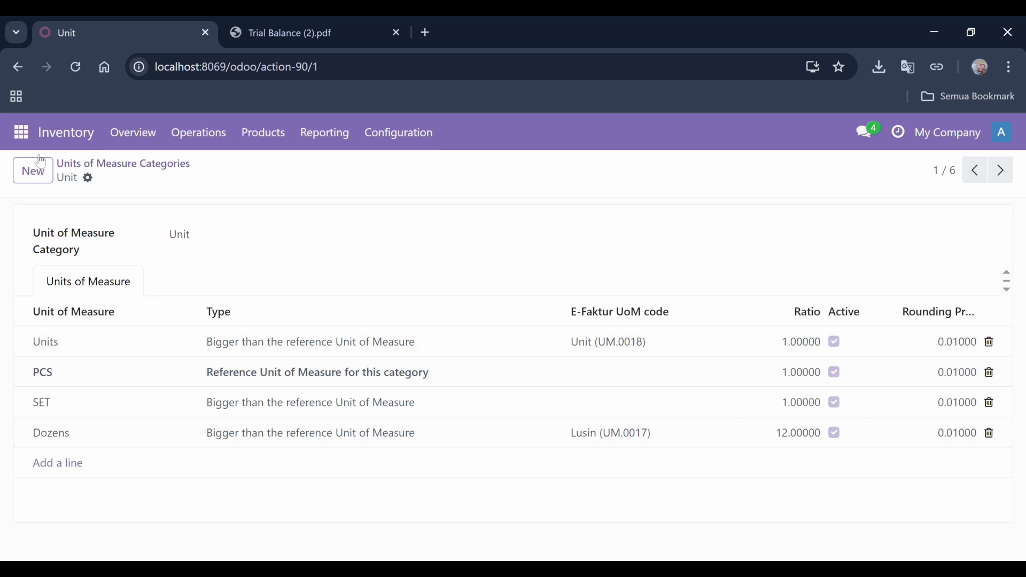
{"action": "left_click", "coordinate": [16, 70]}
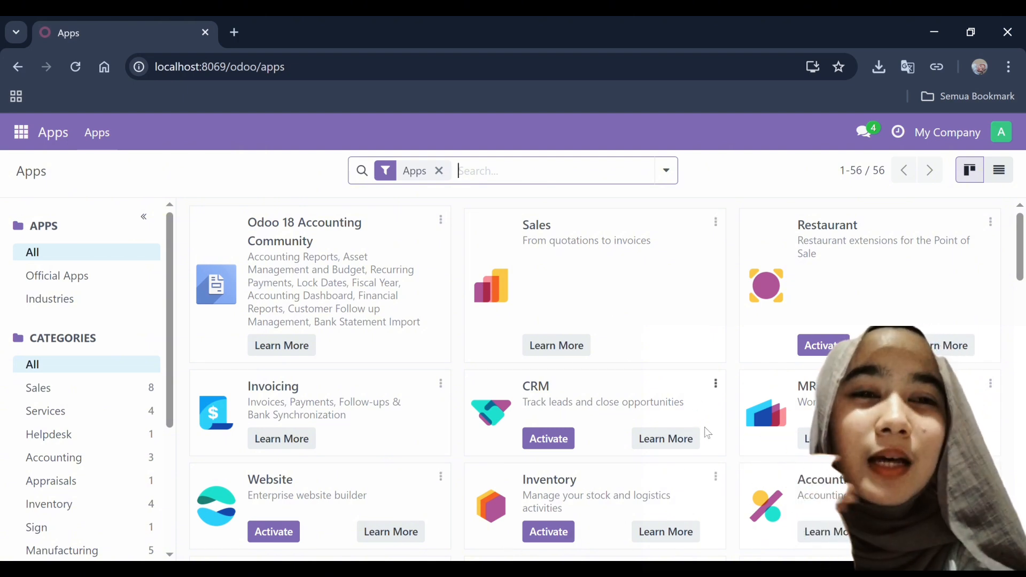
Search all modules for "reconcile" without the Apps filter and activate Account Reconcile Model Oca.
{"action": "scroll", "coordinate": [703, 428], "scroll_direction": "down", "scroll_amount": 2}
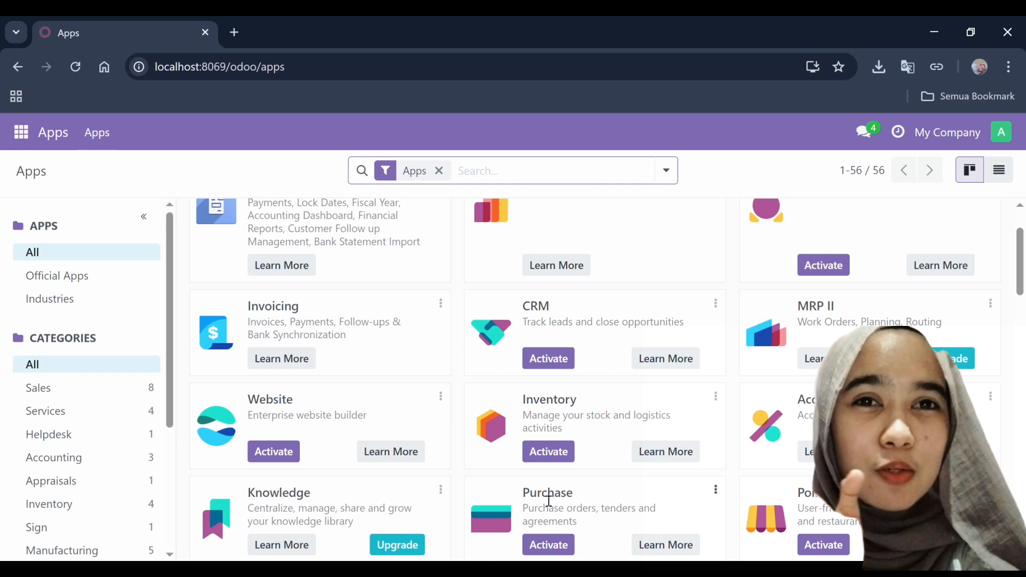
{"action": "left_click", "coordinate": [439, 171]}
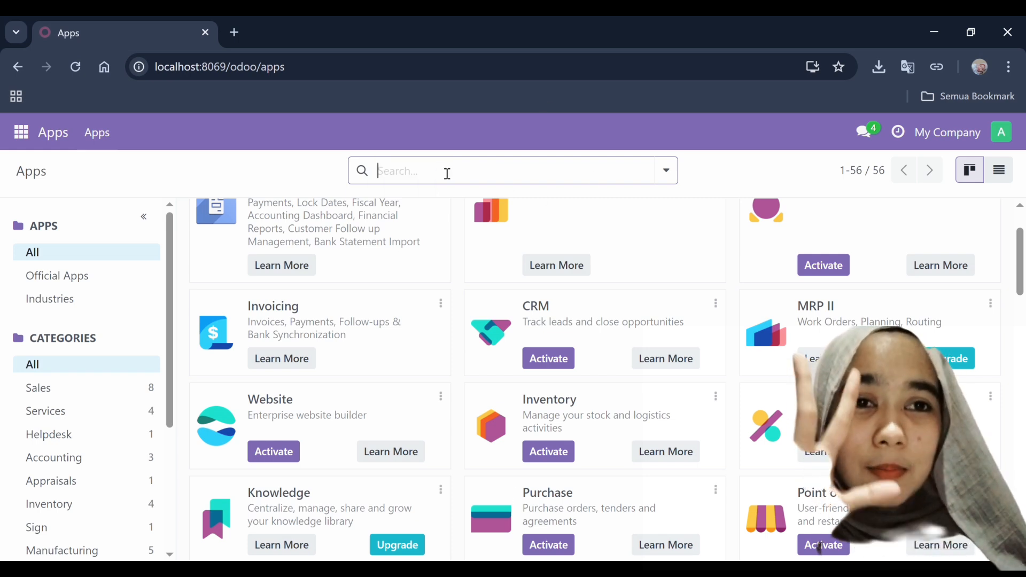
{"action": "type", "text": "reconcile"}
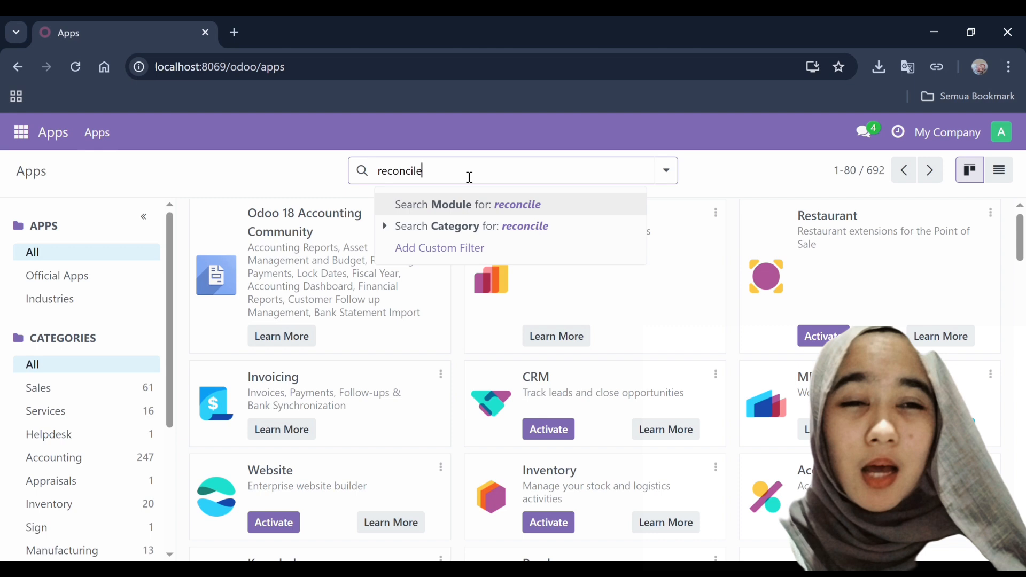
{"action": "key", "text": "Return"}
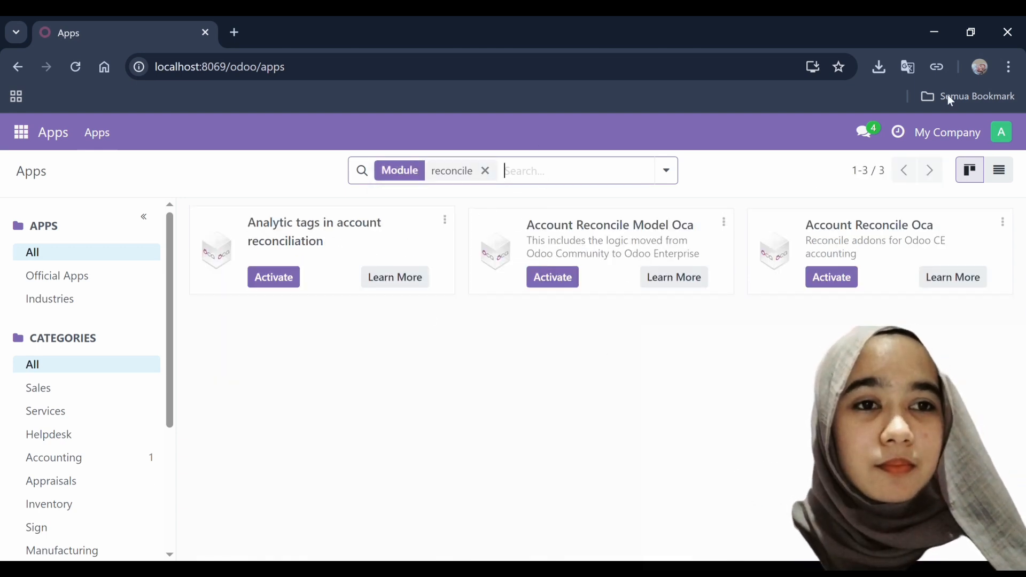
{"action": "left_click", "coordinate": [553, 279]}
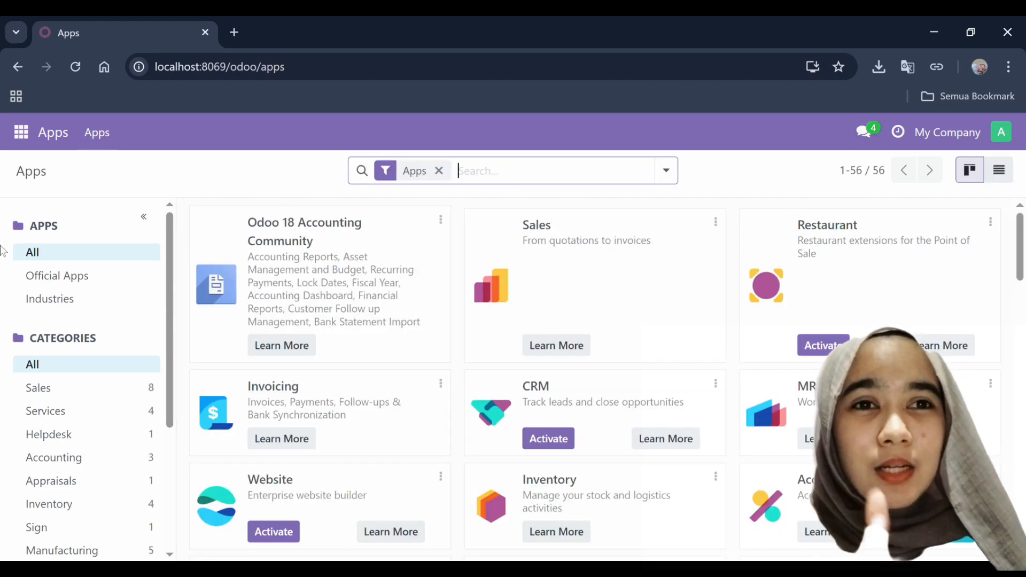
Switch to Accounting and look through the Chart of Accounts, including account types and the reconciliation settings.
{"action": "left_click", "coordinate": [15, 137]}
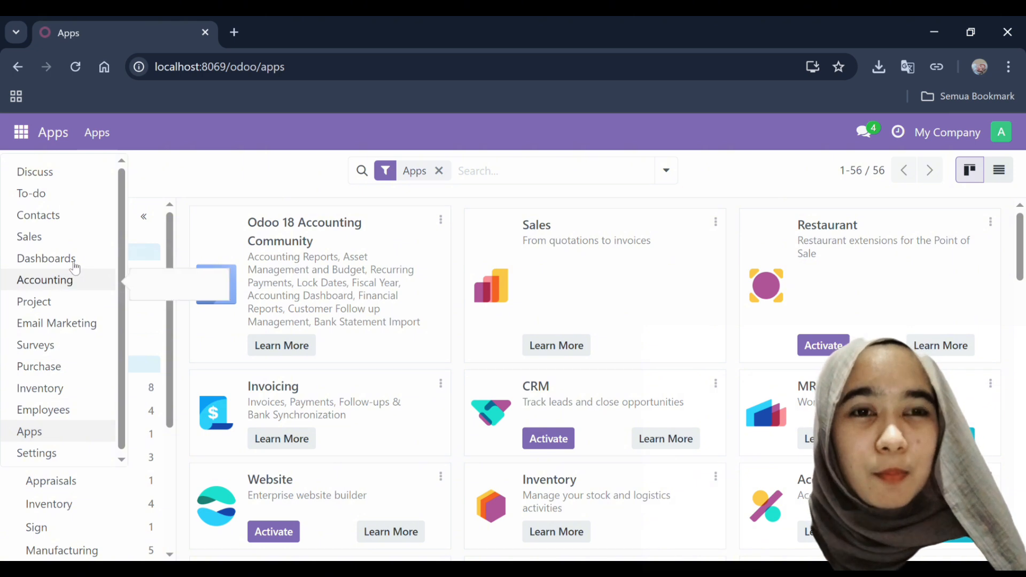
{"action": "left_click", "coordinate": [61, 280]}
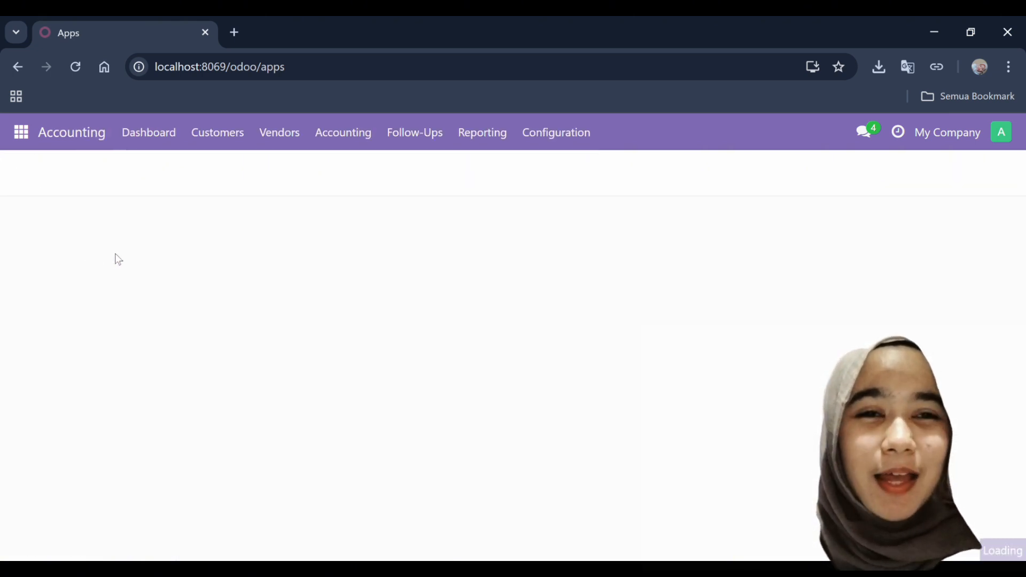
{"action": "left_click", "coordinate": [585, 136]}
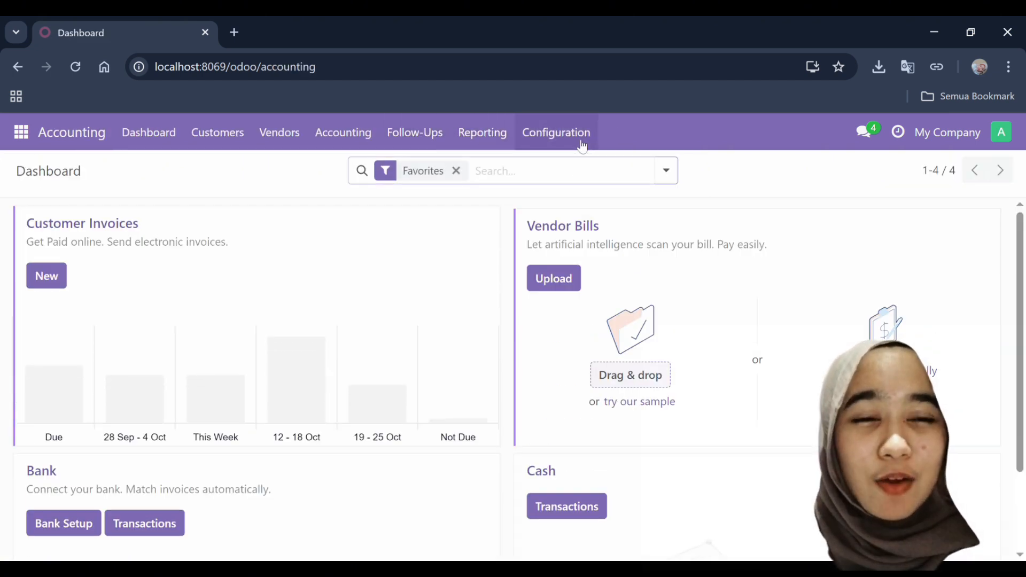
{"action": "left_click", "coordinate": [595, 338]}
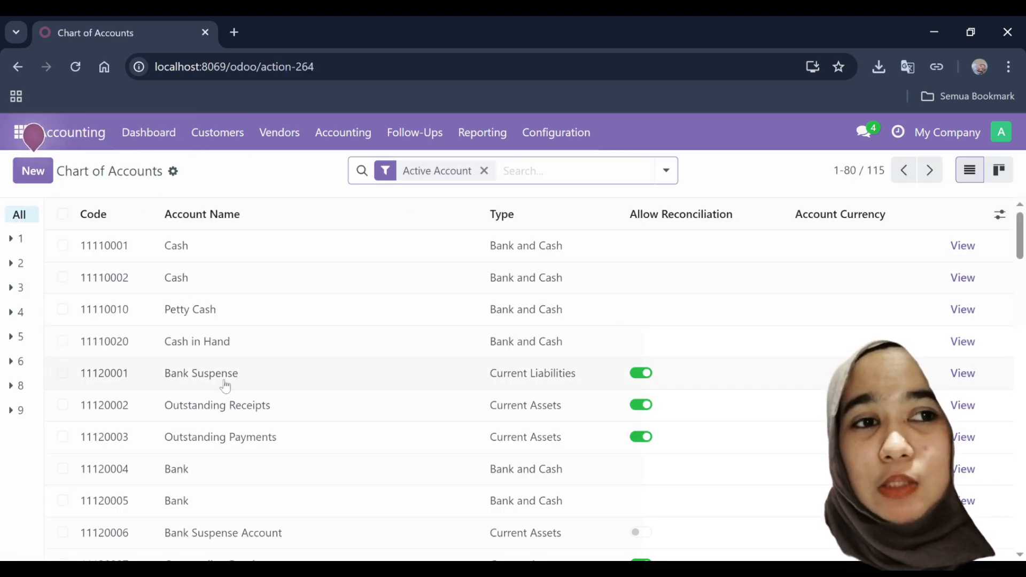
{"action": "scroll", "coordinate": [226, 390], "scroll_direction": "down", "scroll_amount": 10}
{"action": "scroll", "coordinate": [226, 388], "scroll_direction": "down", "scroll_amount": 10}
{"action": "scroll", "coordinate": [222, 384], "scroll_direction": "up", "scroll_amount": 12}
{"action": "scroll", "coordinate": [221, 367], "scroll_direction": "up", "scroll_amount": 5}
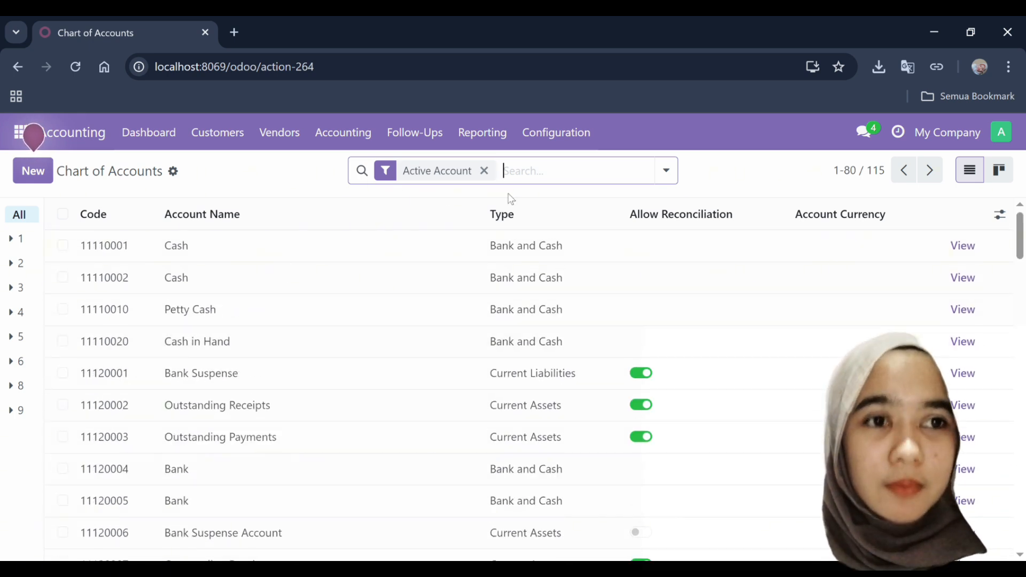
Create a Miscellaneous journal named "Opening Balance" with short code OPB in the Accounting configuration and save it.
{"action": "left_click", "coordinate": [568, 140]}
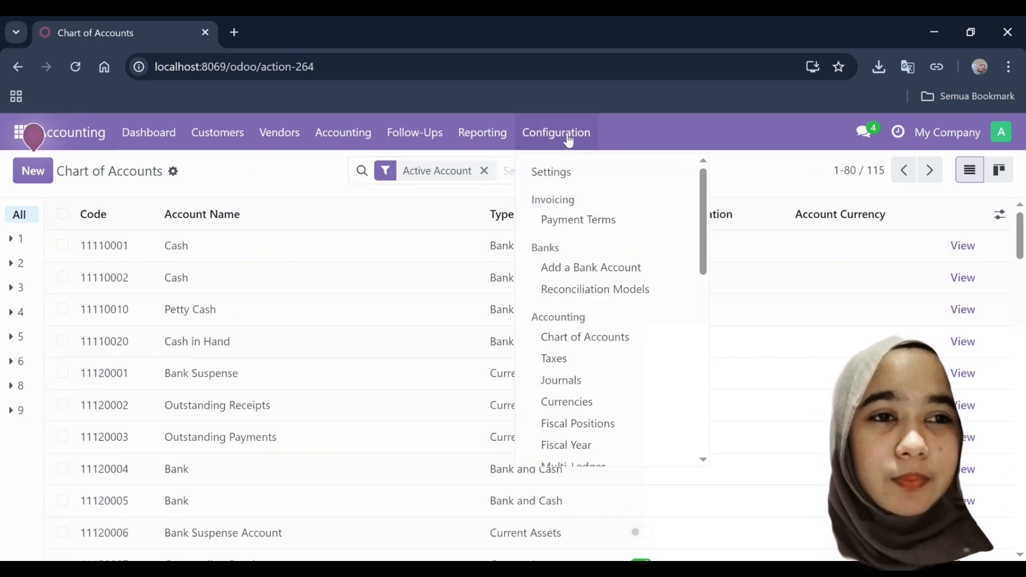
{"action": "left_click", "coordinate": [604, 381]}
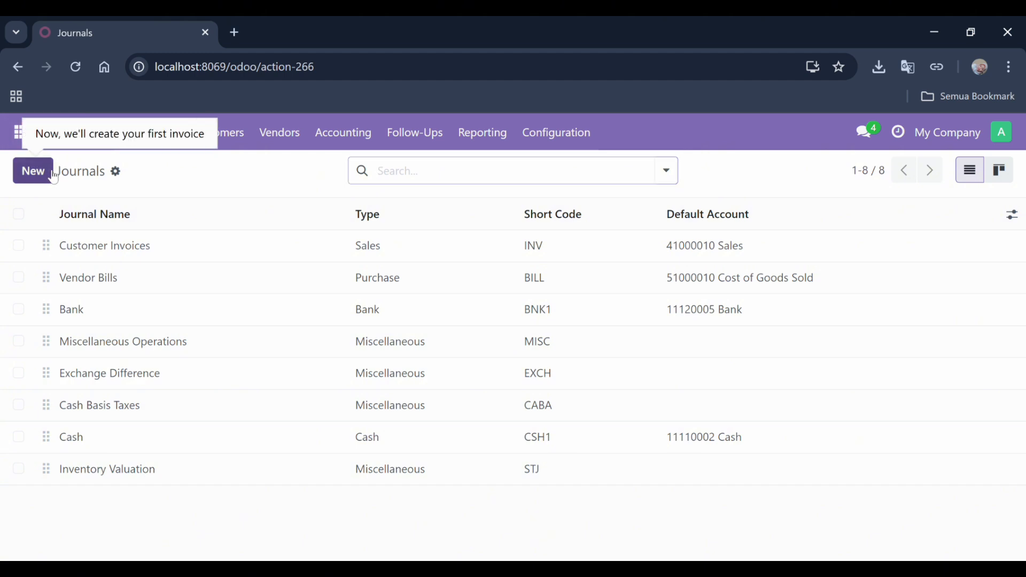
{"action": "left_click", "coordinate": [32, 171]}
{"action": "type", "text": "Opening Bal"}
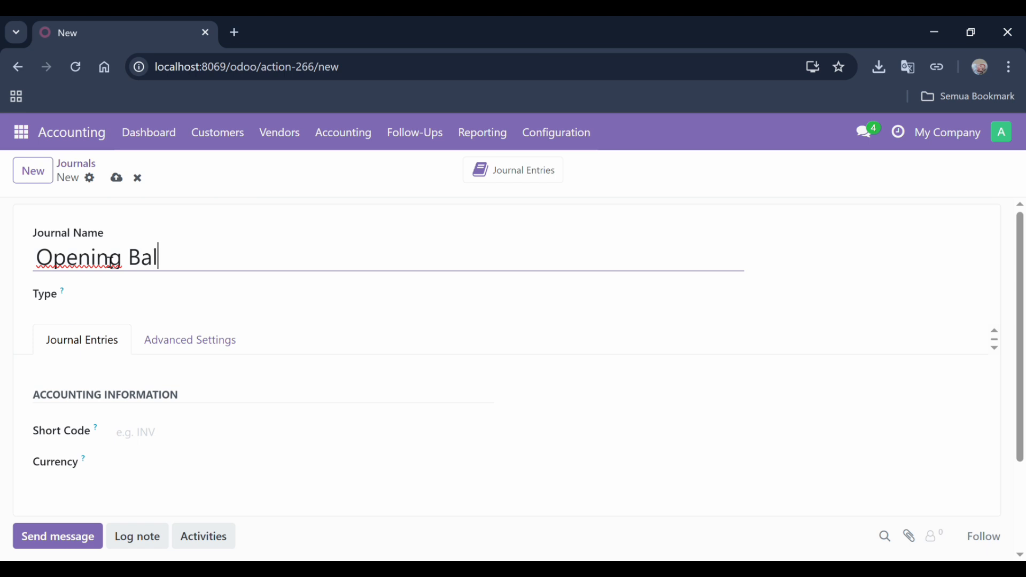
{"action": "type", "text": "ance"}
{"action": "key", "text": "Tab"}
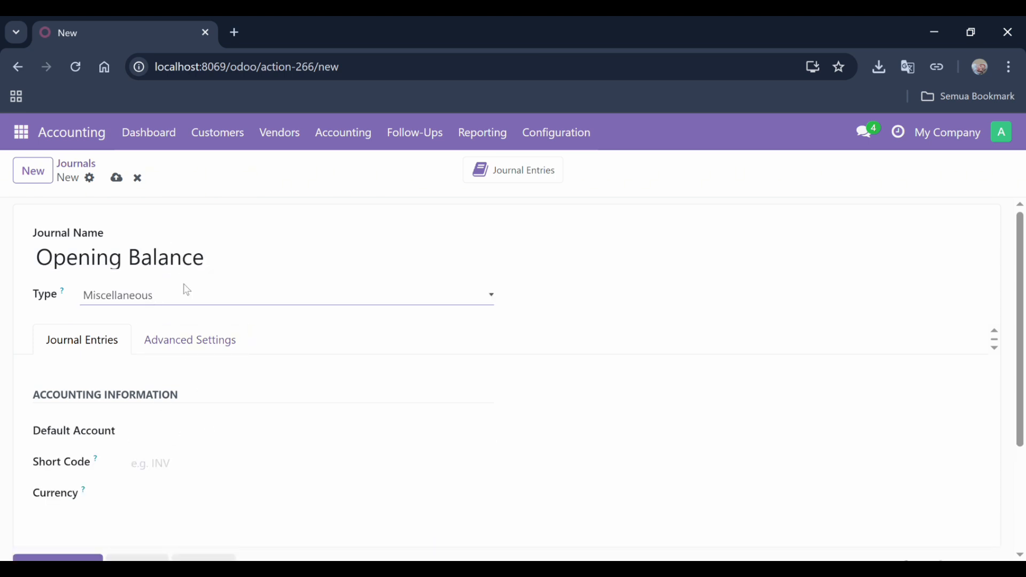
{"action": "key", "text": "Tab"}
{"action": "type", "text": "OPB"}
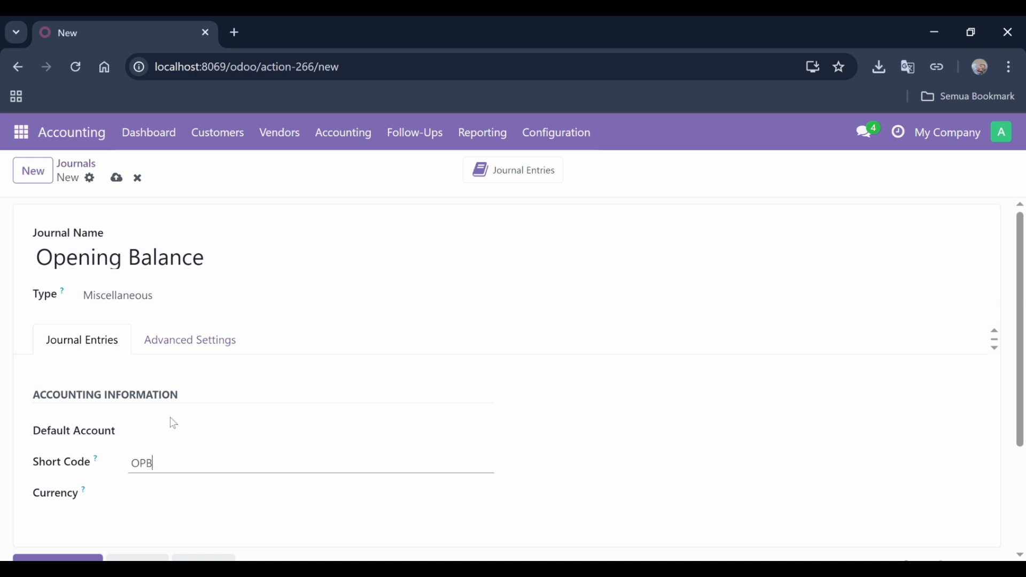
{"action": "scroll", "coordinate": [173, 423], "scroll_direction": "down", "scroll_amount": 3}
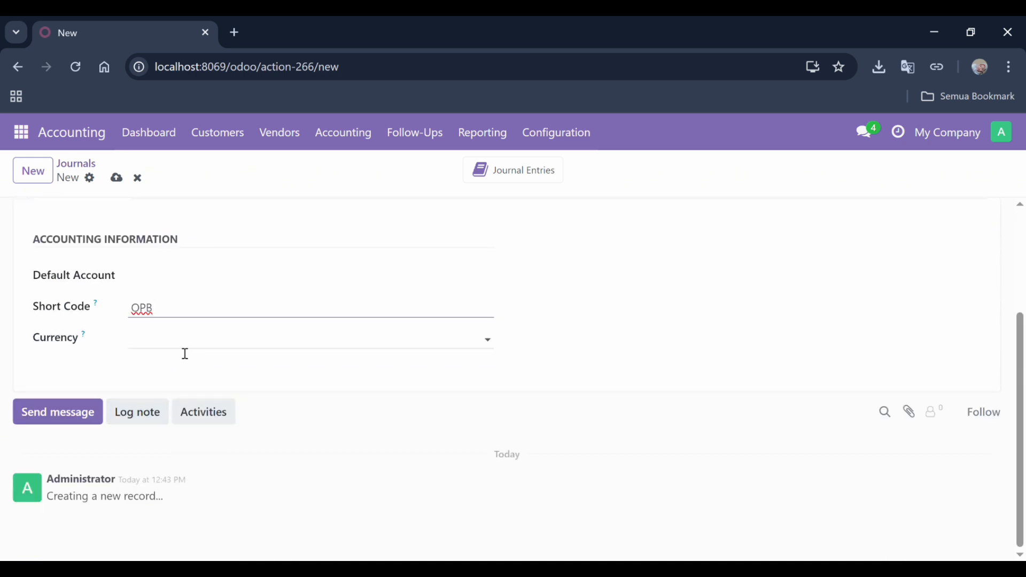
{"action": "left_click", "coordinate": [117, 178]}
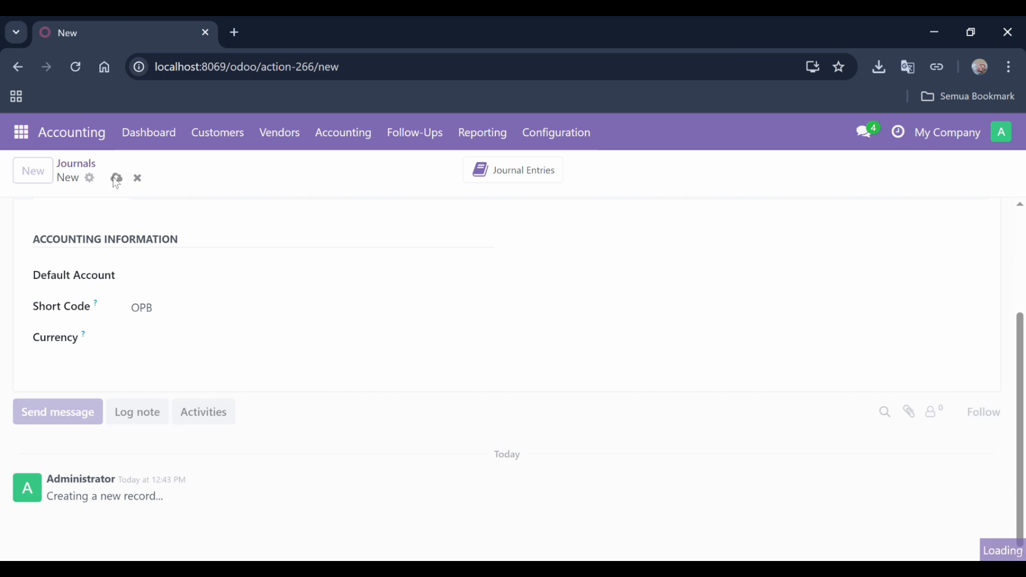
{"action": "scroll", "coordinate": [263, 299], "scroll_direction": "up", "scroll_amount": 3}
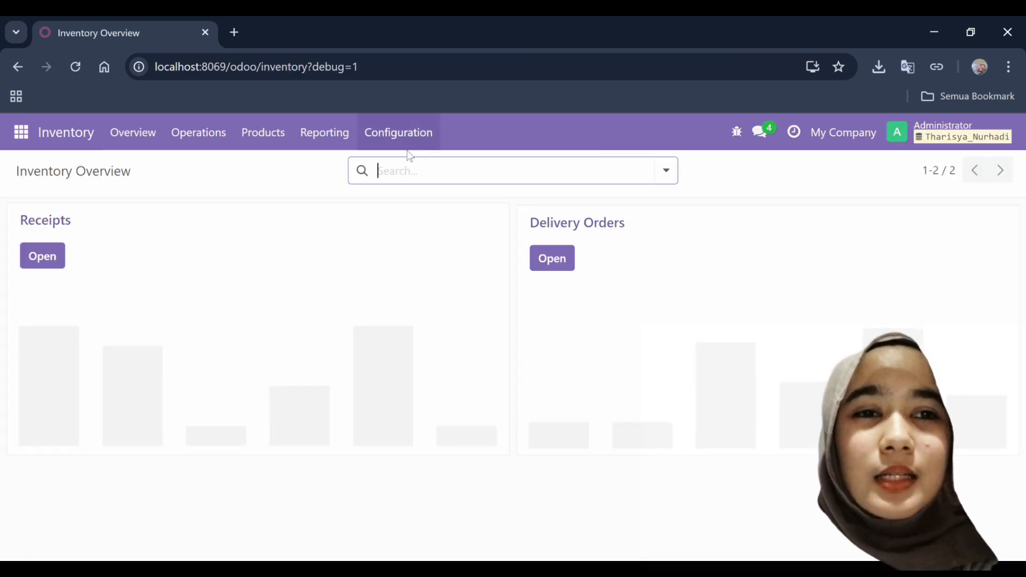
Rename the My Company warehouse in Inventory to "Gudang Utama", set its short name to WH1 and save it.
{"action": "left_click", "coordinate": [409, 143]}
{"action": "left_click", "coordinate": [424, 219]}
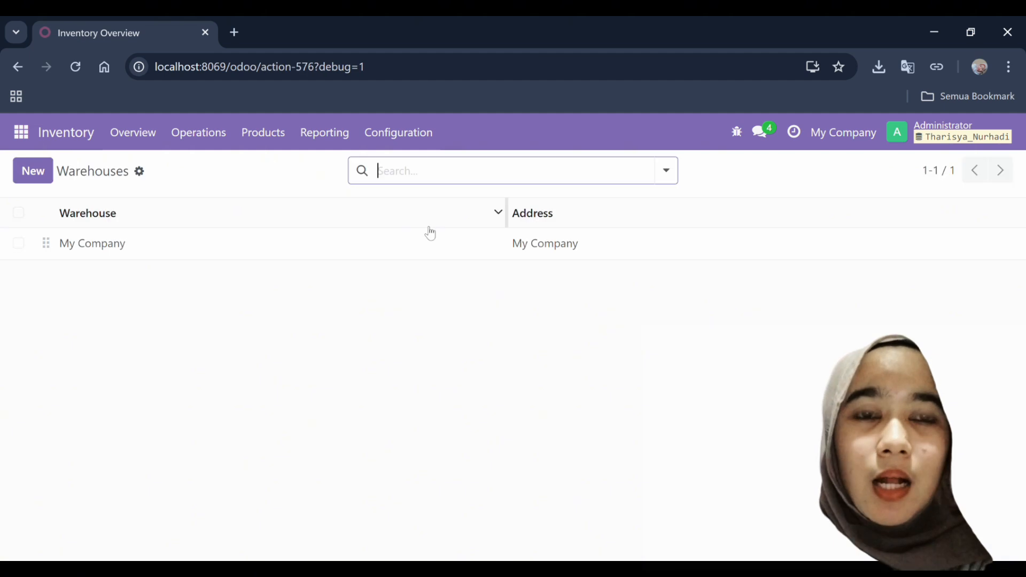
{"action": "left_click", "coordinate": [98, 246]}
{"action": "left_click_drag", "start_coordinate": [169, 261], "coordinate": [37, 274]}
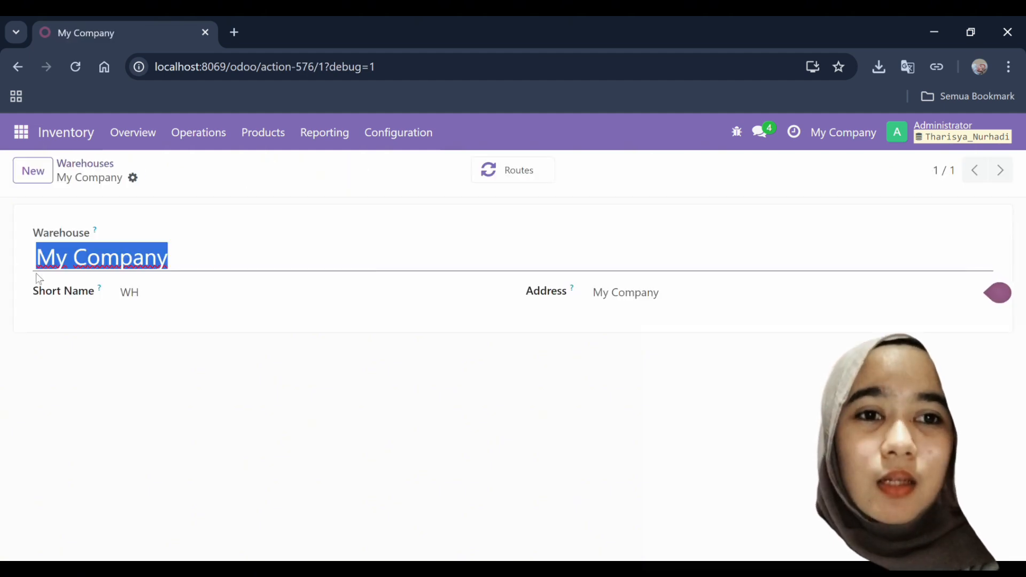
{"action": "type", "text": "Warehi"}
{"action": "key", "text": "BackSpace"}
{"action": "type", "text": "ouse"}
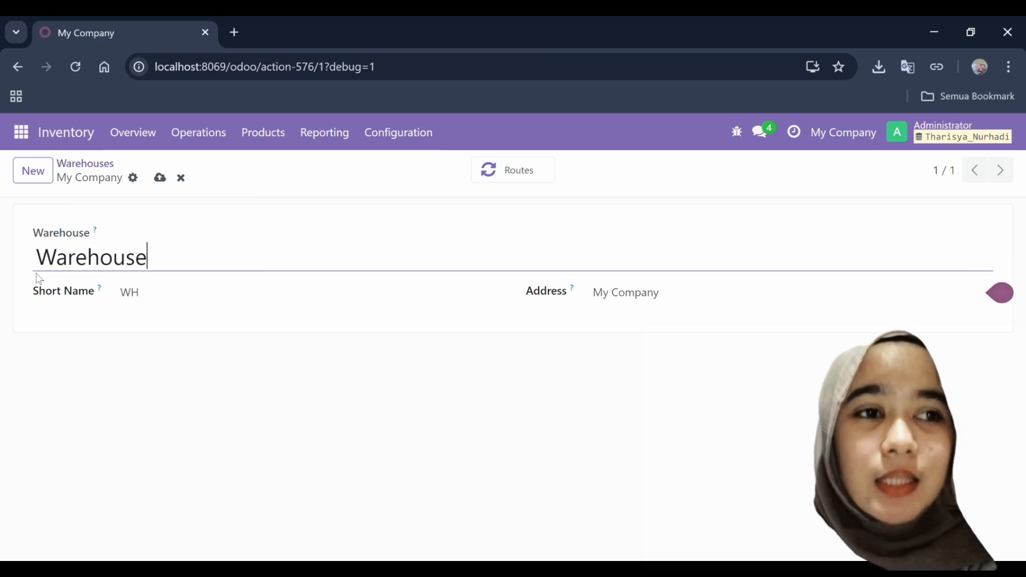
{"action": "key", "text": "ctrl+BackSpace"}
{"action": "type", "text": "Gudang Utama"}
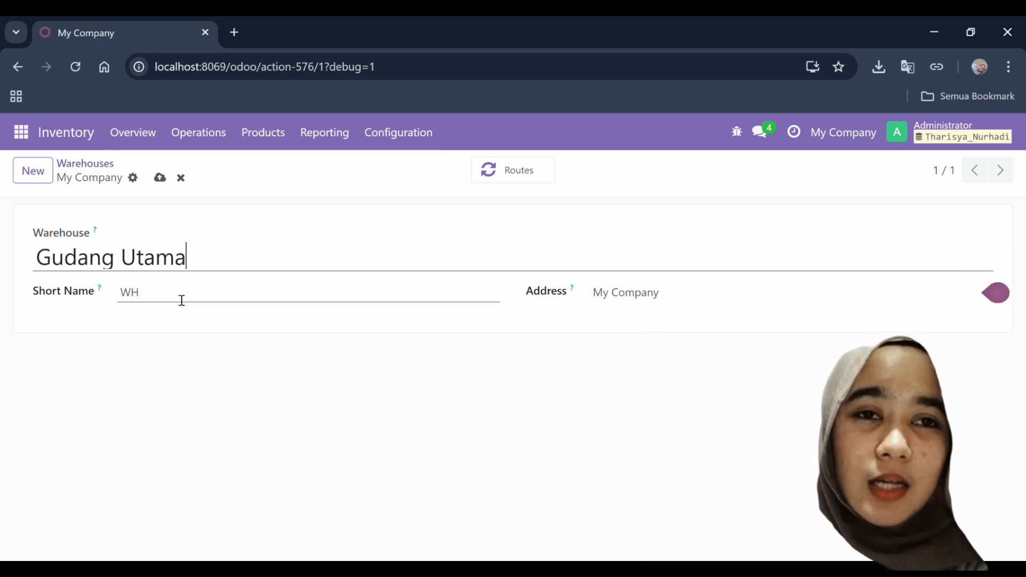
{"action": "left_click", "coordinate": [181, 301]}
{"action": "type", "text": "1"}
{"action": "left_click", "coordinate": [160, 177]}
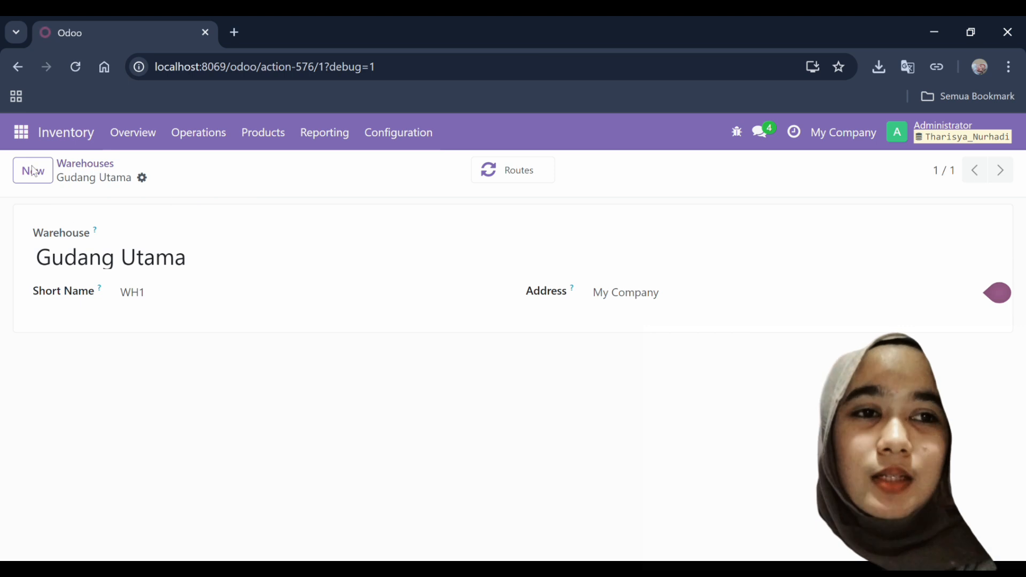
Create a second warehouse named "Gudang Cabang" with short name WH2, save it and return to the warehouse list.
{"action": "left_click_drag", "start_coordinate": [336, 258], "coordinate": [33, 254]}
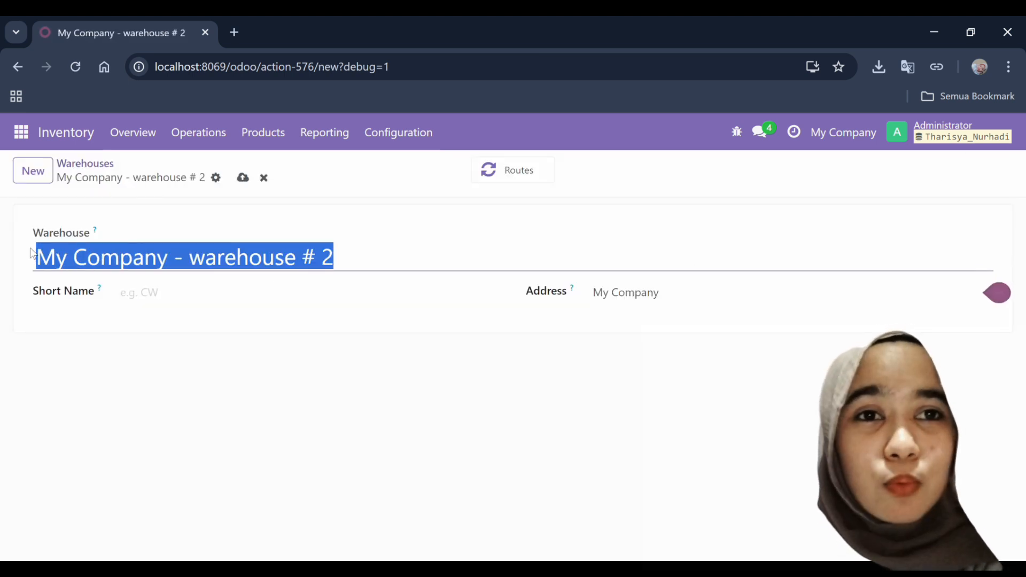
{"action": "type", "text": "Gudang Cabang"}
{"action": "left_click", "coordinate": [237, 300]}
{"action": "left_click", "coordinate": [244, 179]}
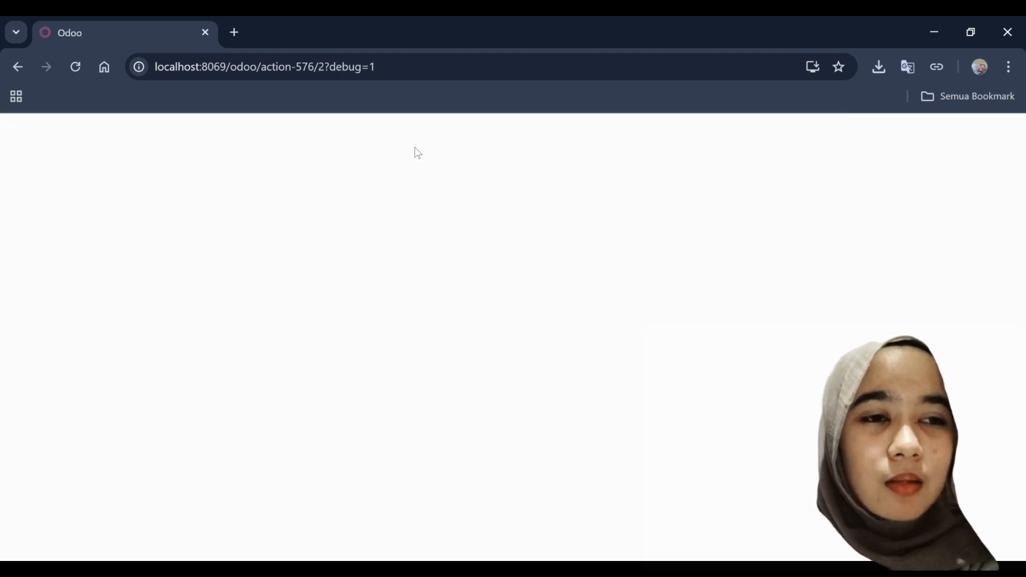
{"action": "left_click", "coordinate": [402, 134]}
{"action": "left_click", "coordinate": [422, 216]}
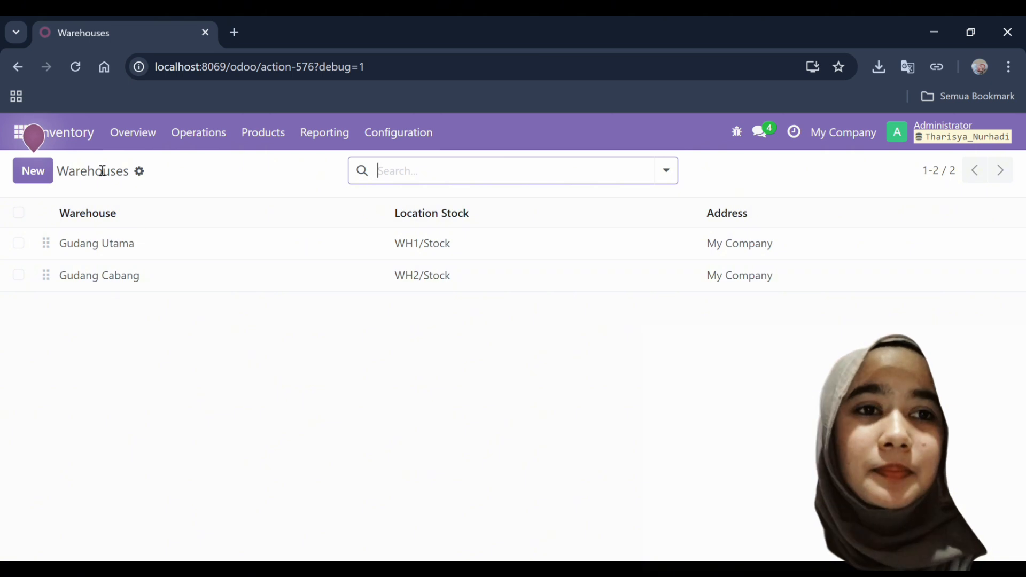
Start a new product category named "AVCO" in the Inventory configuration with All as its parent category.
{"action": "left_click", "coordinate": [147, 137]}
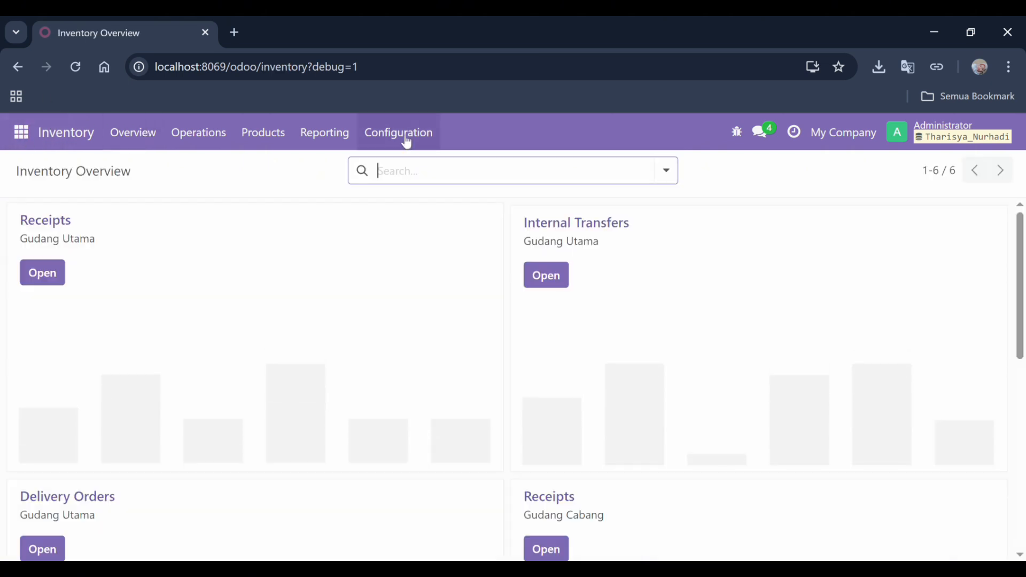
{"action": "left_click", "coordinate": [405, 140]}
{"action": "left_click", "coordinate": [425, 362]}
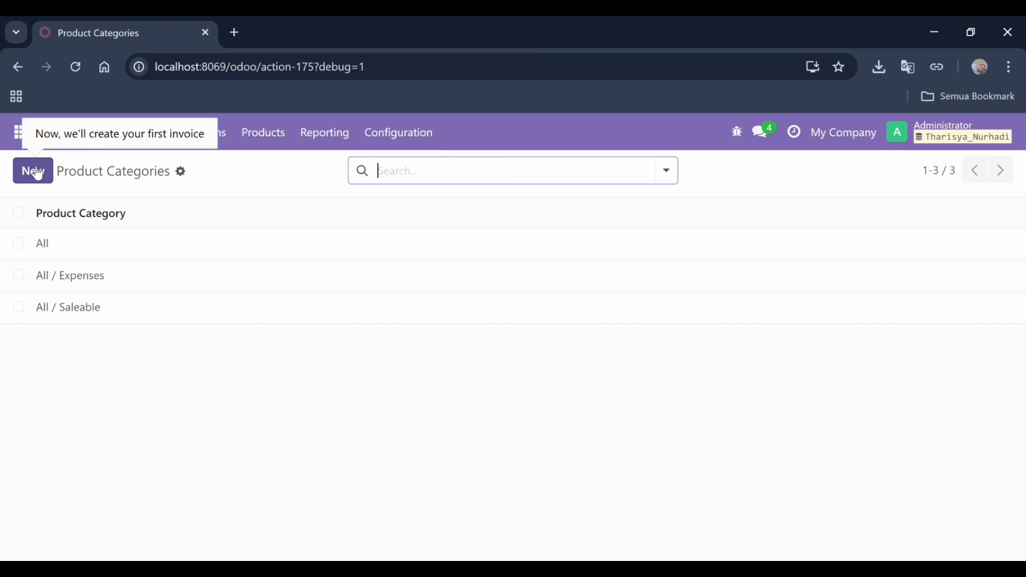
{"action": "left_click", "coordinate": [36, 176]}
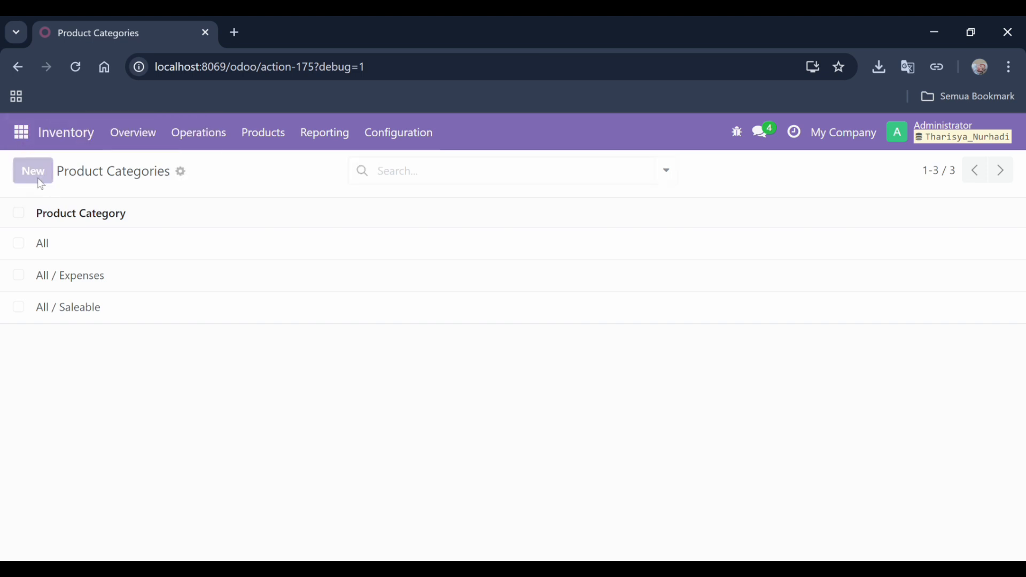
{"action": "type", "text": "A"}
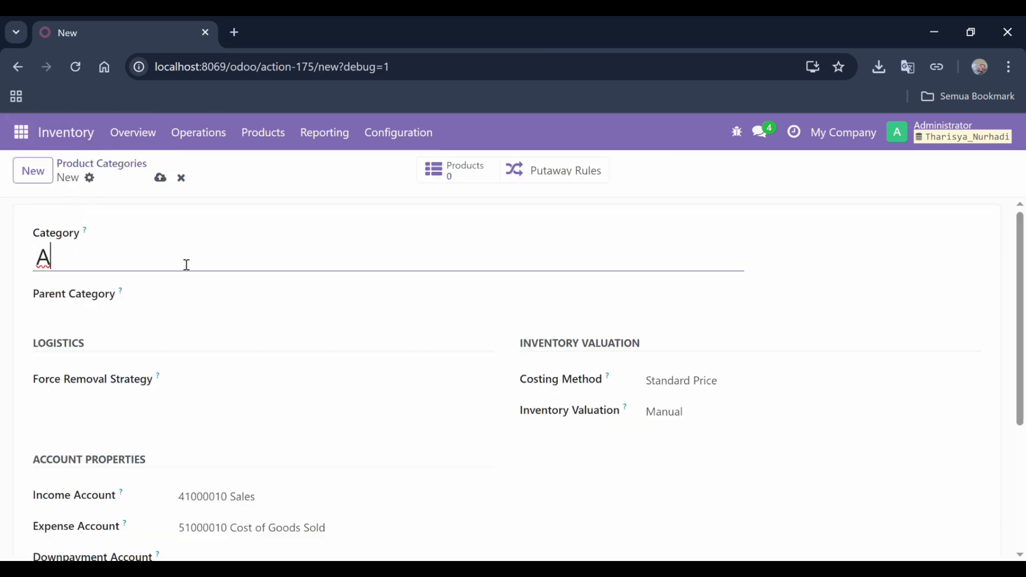
{"action": "left_click", "coordinate": [172, 297]}
{"action": "left_click", "coordinate": [218, 325]}
{"action": "scroll", "coordinate": [605, 467], "scroll_direction": "down", "scroll_amount": 2}
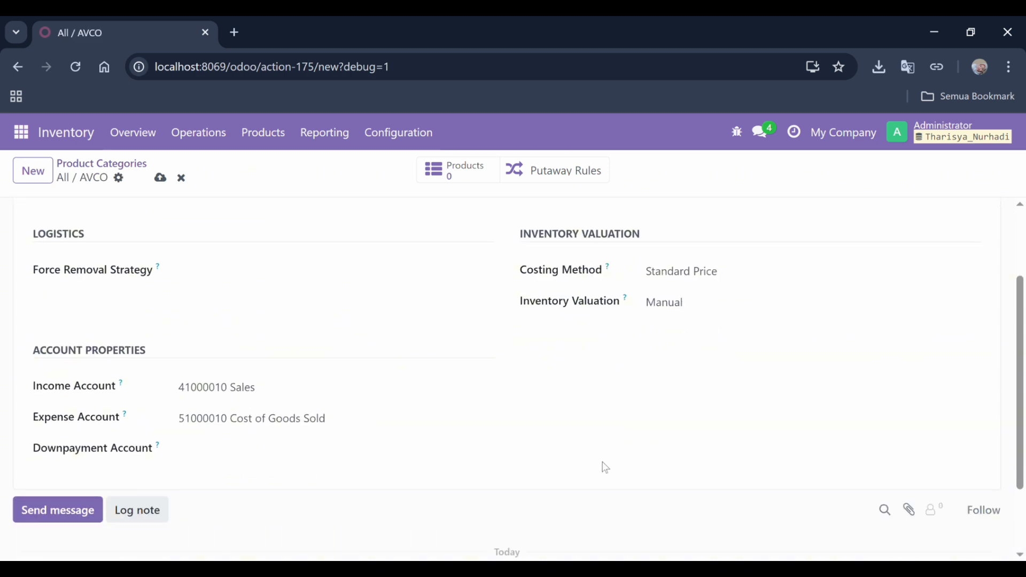
{"action": "scroll", "coordinate": [255, 394], "scroll_direction": "down", "scroll_amount": 1}
{"action": "scroll", "coordinate": [259, 392], "scroll_direction": "up", "scroll_amount": 3}
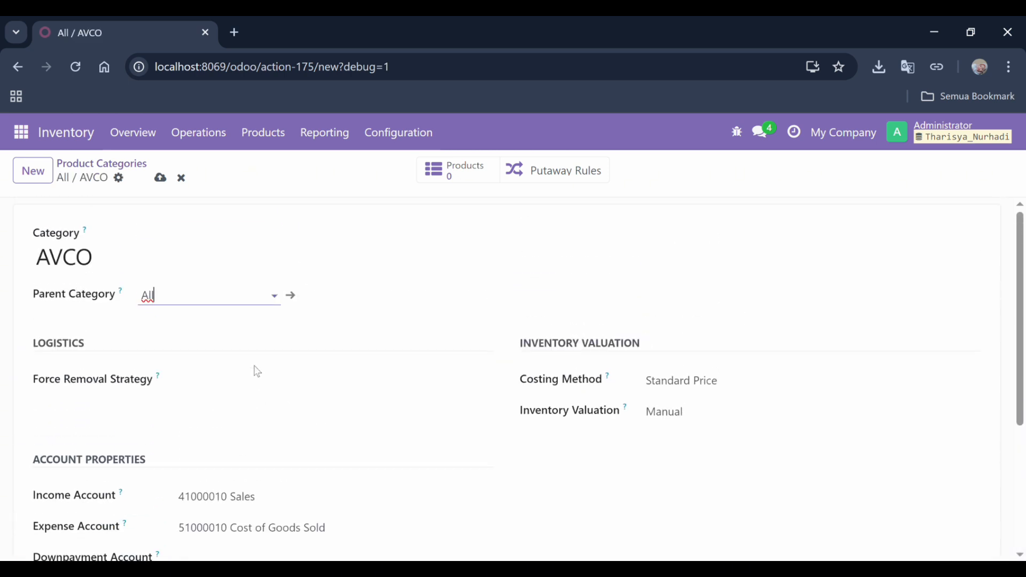
Set the AVCO category's Inventory Valuation to Automated and save the category.
{"action": "left_click", "coordinate": [263, 394]}
{"action": "scroll", "coordinate": [481, 456], "scroll_direction": "down", "scroll_amount": 3}
{"action": "left_click", "coordinate": [821, 256]}
{"action": "left_click", "coordinate": [749, 324]}
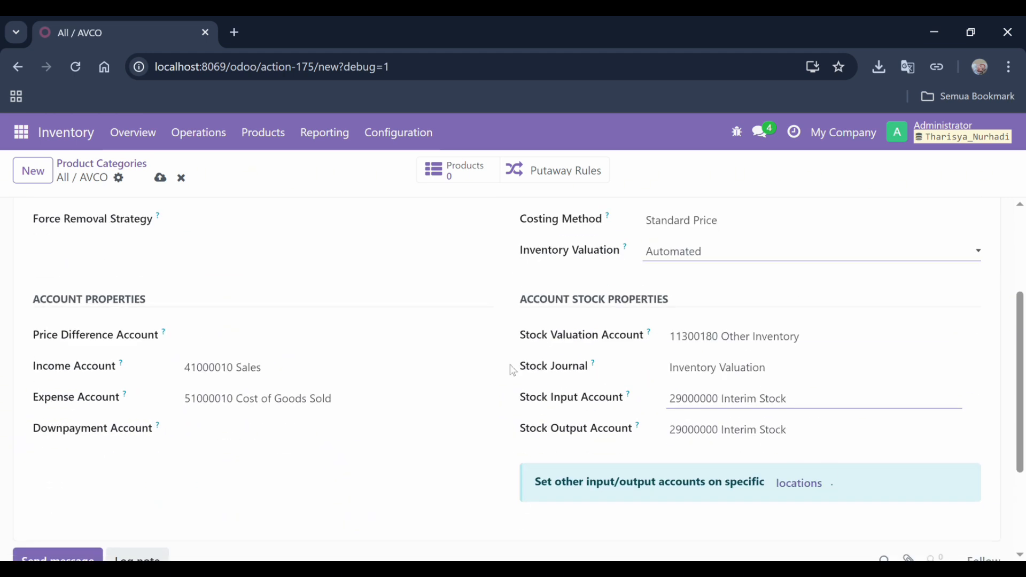
{"action": "scroll", "coordinate": [512, 370], "scroll_direction": "up", "scroll_amount": 3}
{"action": "left_click", "coordinate": [159, 178]}
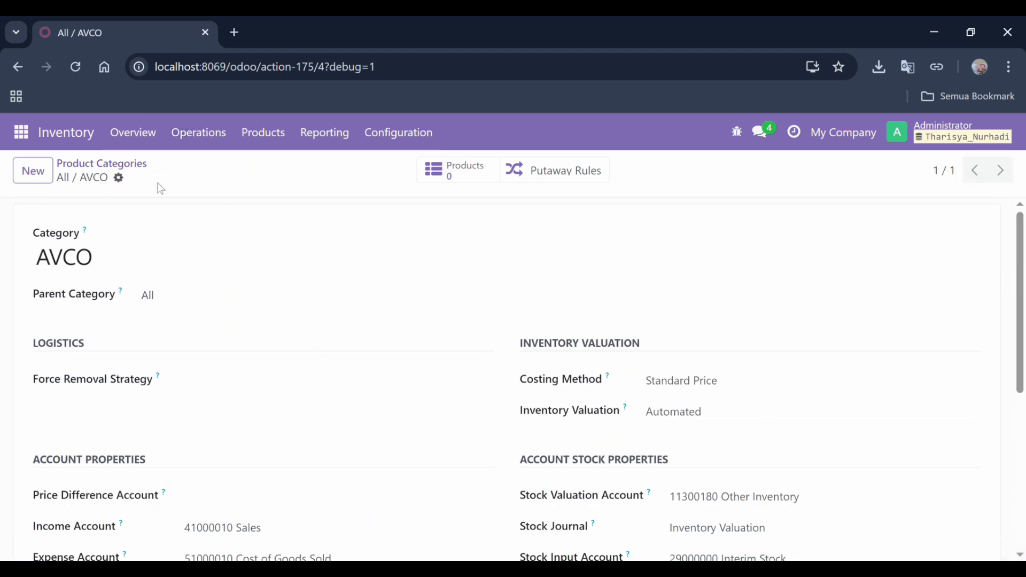
Open the record import page for Inventory's Products list.
{"action": "left_click", "coordinate": [24, 134]}
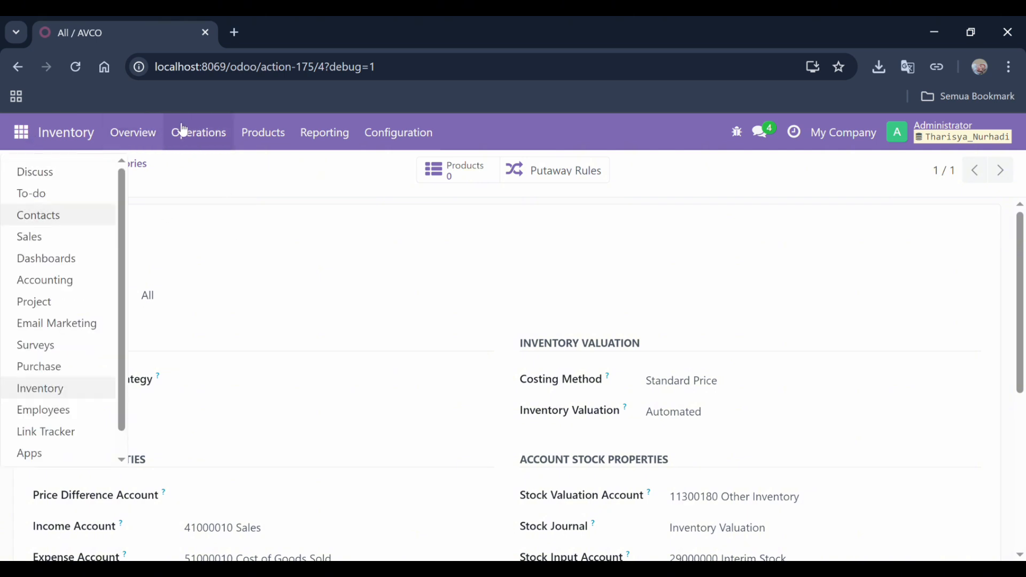
{"action": "left_click", "coordinate": [133, 134]}
{"action": "left_click", "coordinate": [284, 136]}
{"action": "left_click", "coordinate": [269, 169]}
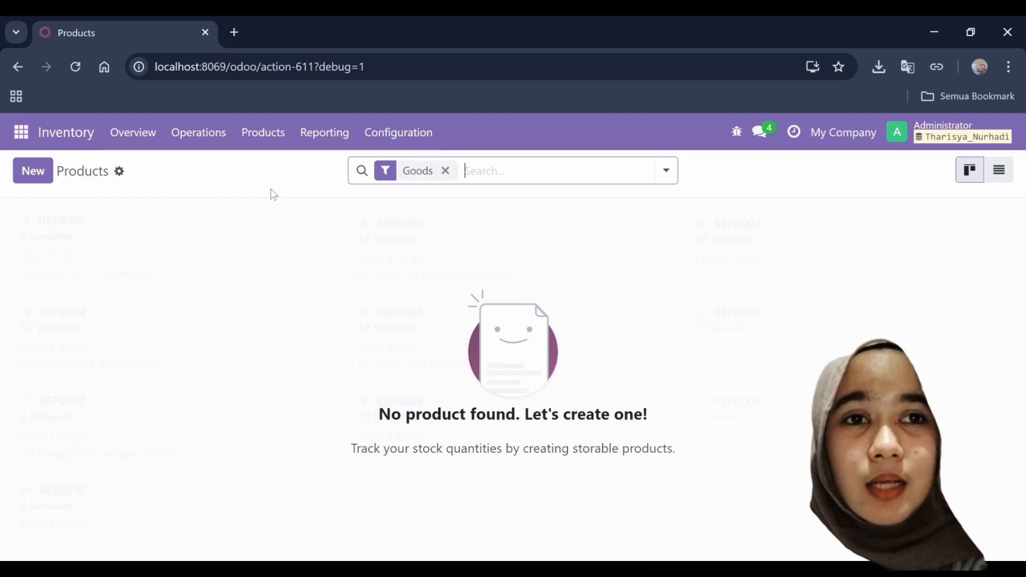
{"action": "left_click", "coordinate": [123, 173]}
{"action": "left_click", "coordinate": [130, 201]}
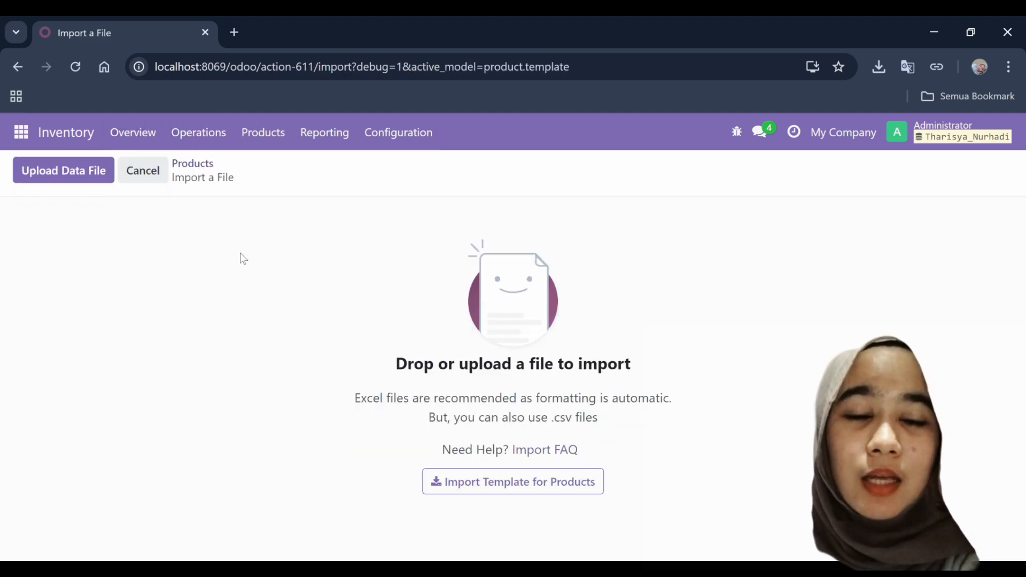
Upload Product.xlsx as the product data file and test the import.
{"action": "left_click", "coordinate": [93, 172]}
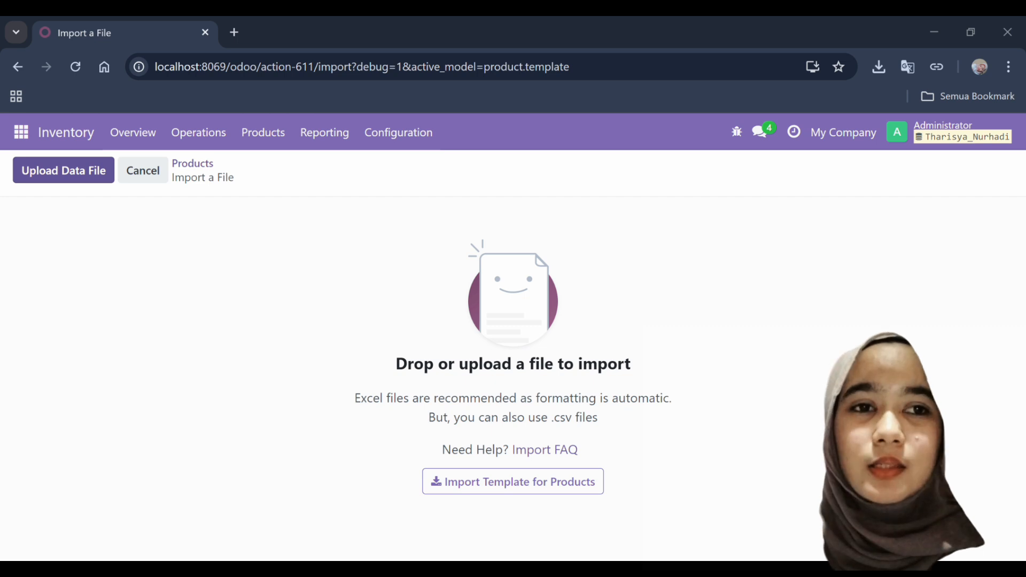
{"action": "left_click", "coordinate": [908, 560]}
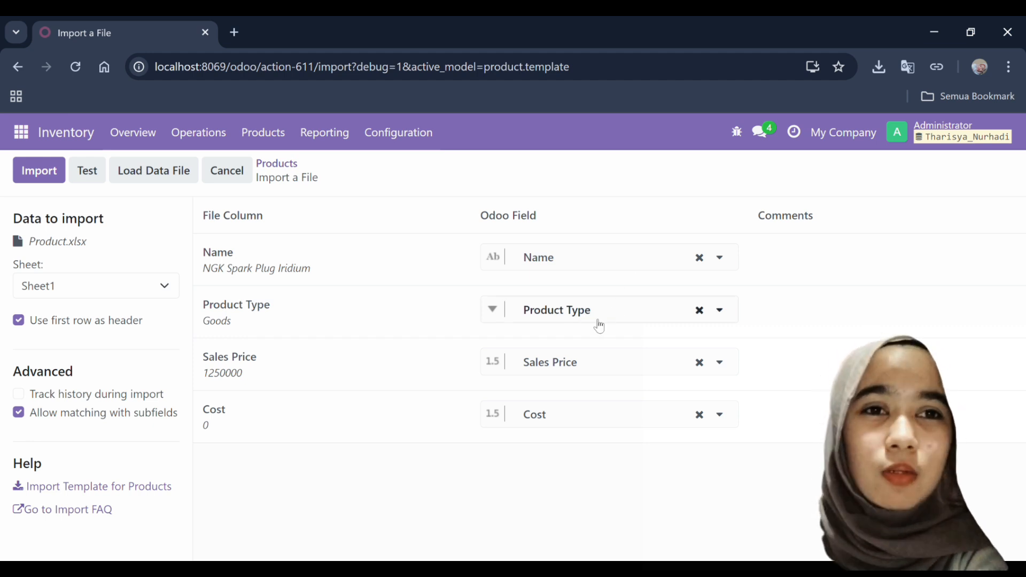
{"action": "left_click", "coordinate": [92, 174]}
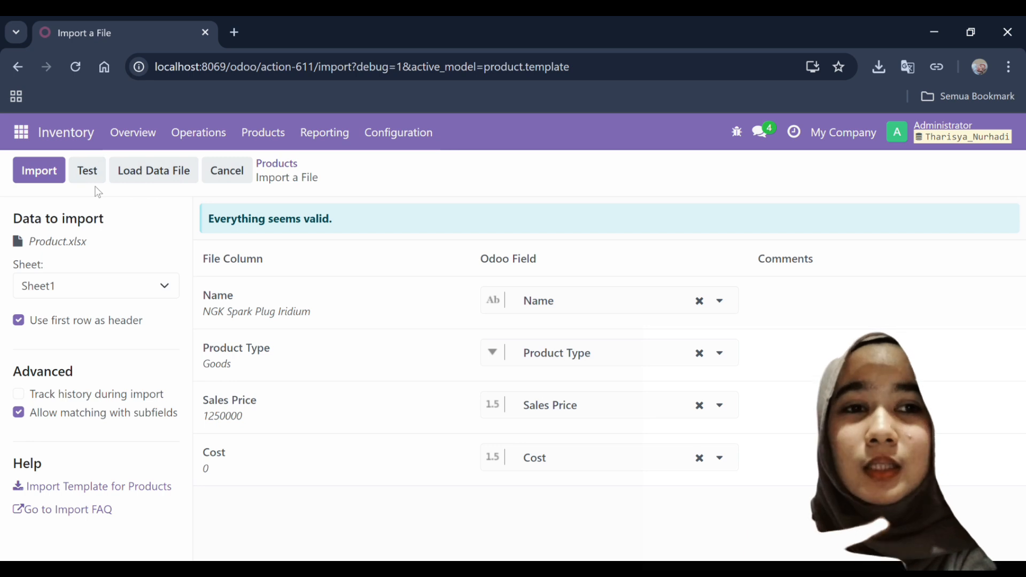
Import the products from Product.xlsx and show the Product Category column in their list view.
{"action": "left_click", "coordinate": [57, 182]}
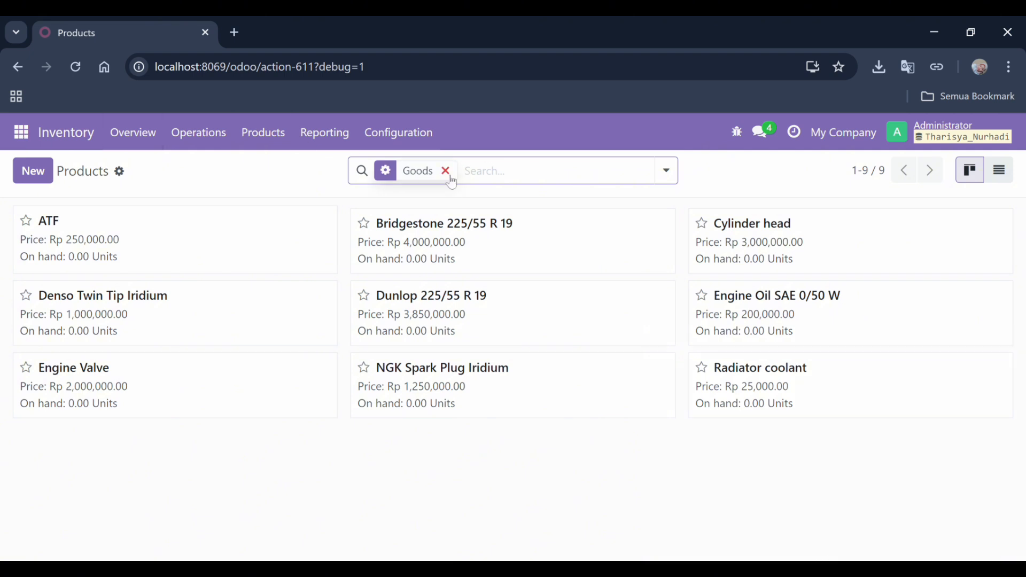
{"action": "left_click", "coordinate": [999, 170]}
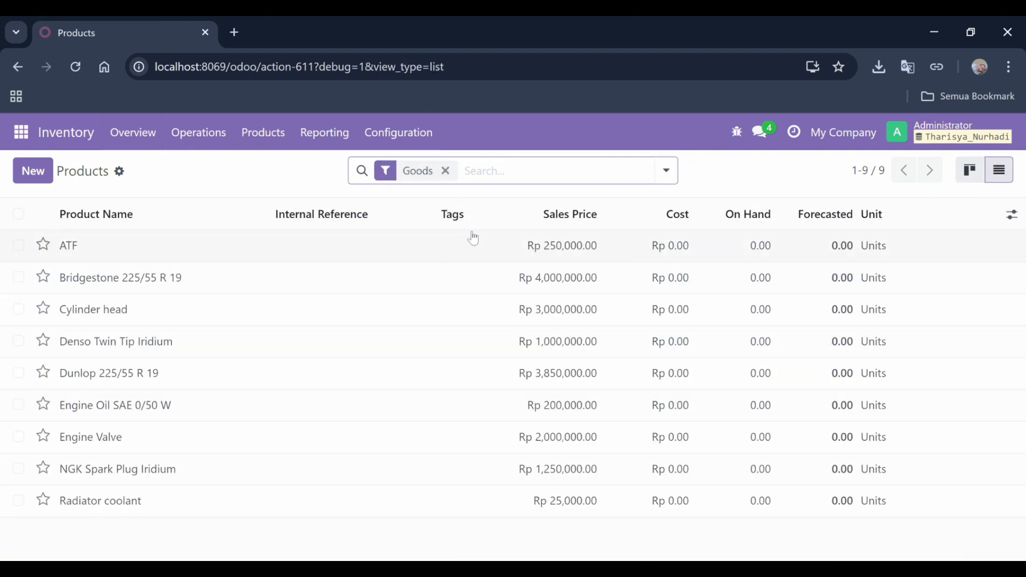
{"action": "left_click", "coordinate": [19, 214]}
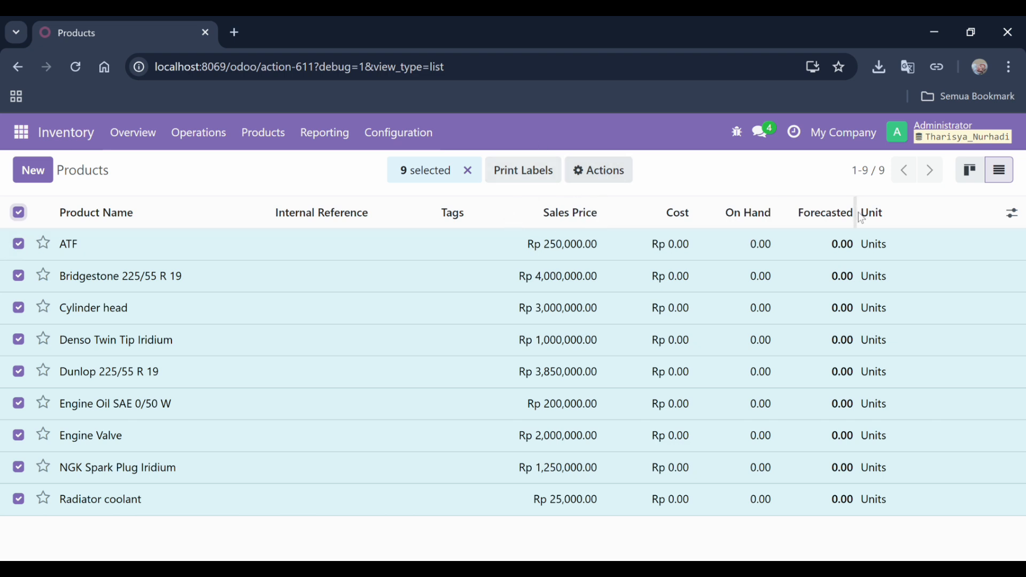
{"action": "left_click", "coordinate": [1012, 213]}
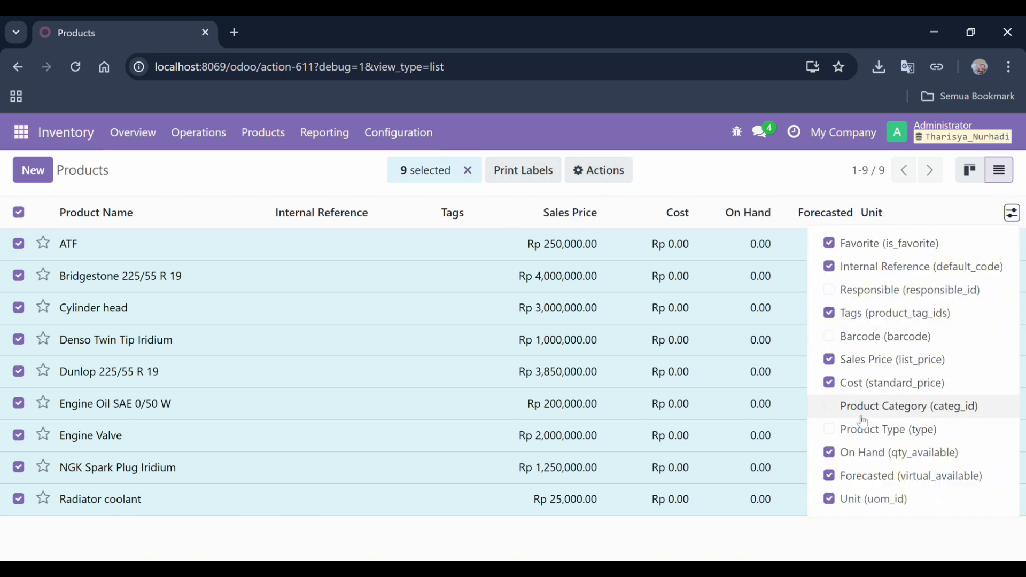
{"action": "left_click", "coordinate": [846, 410]}
{"action": "left_click", "coordinate": [1012, 213]}
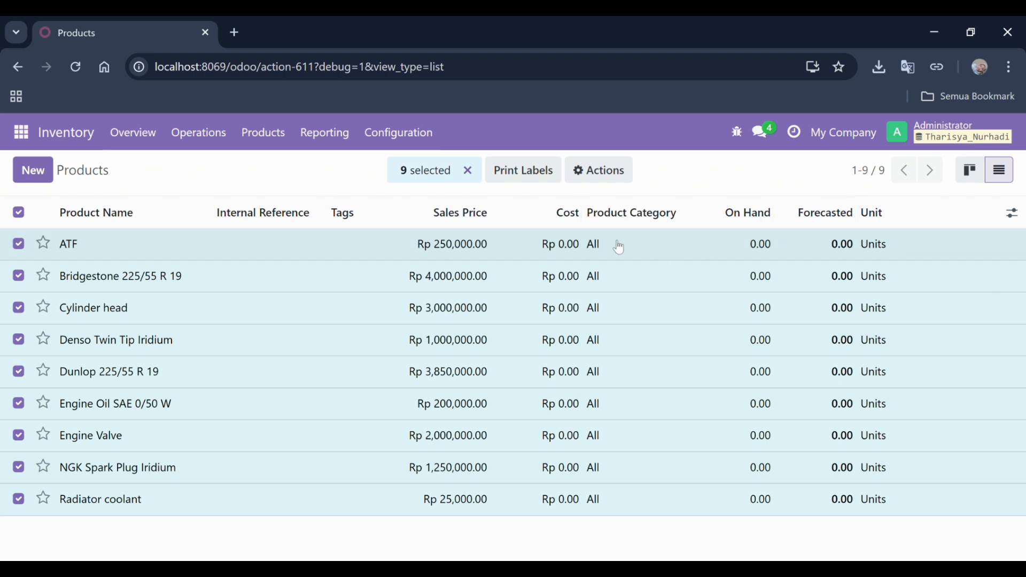
Set the product category of all selected products to All / AVCO.
{"action": "left_click", "coordinate": [594, 247]}
{"action": "type", "text": "AV"}
{"action": "left_click", "coordinate": [664, 269]}
{"action": "left_click", "coordinate": [277, 415]}
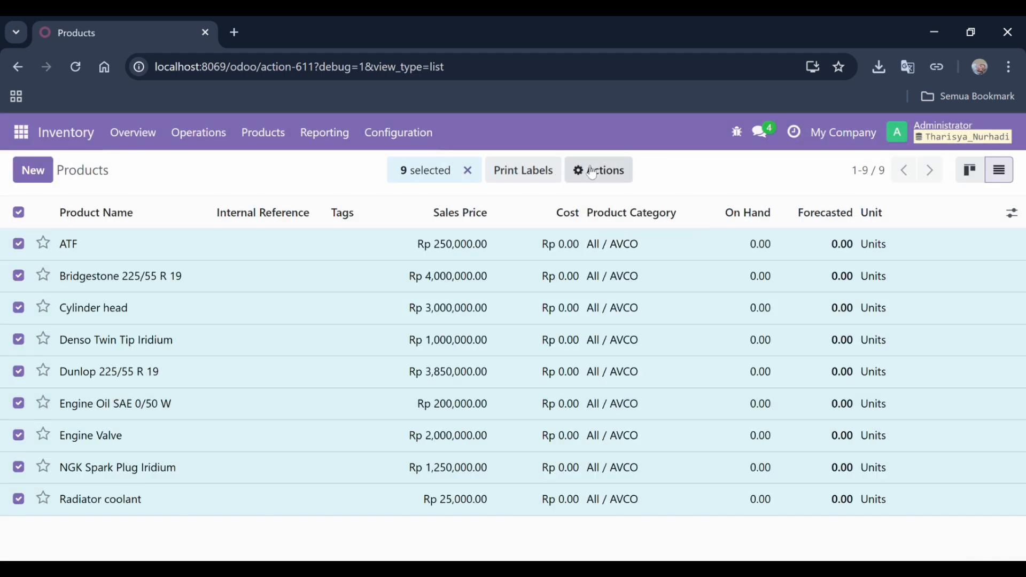
{"action": "left_click", "coordinate": [606, 178]}
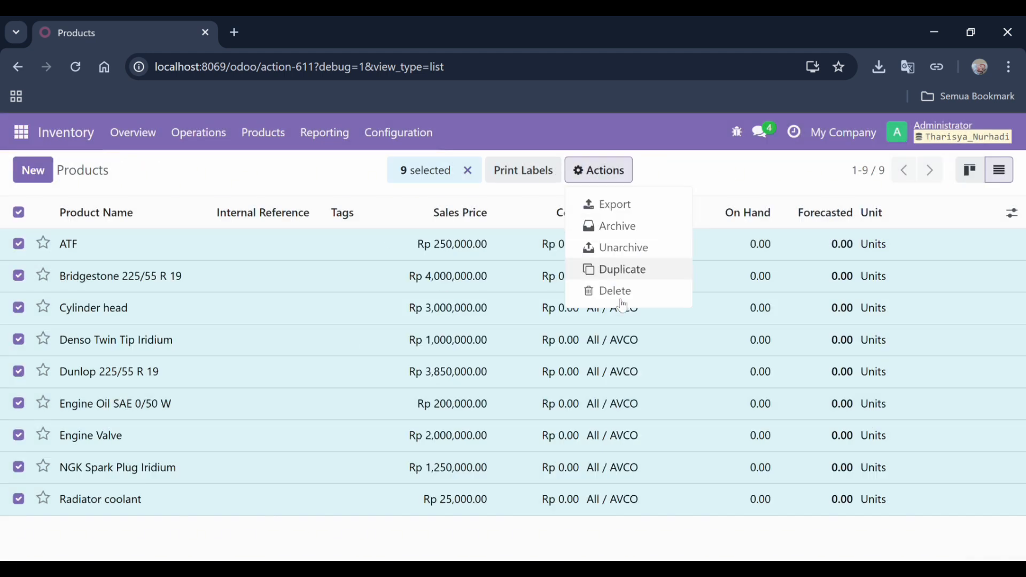
Create and save the company customer CV. Bintang Motor with city Padang and country Indonesia.
{"action": "left_click", "coordinate": [153, 170]}
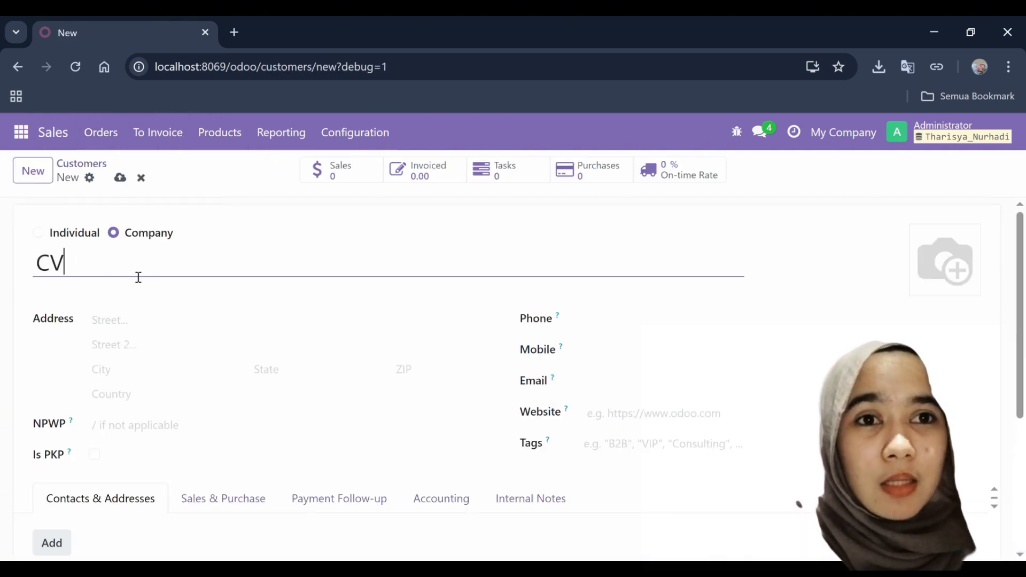
{"action": "type", "text": ". Bintan"}
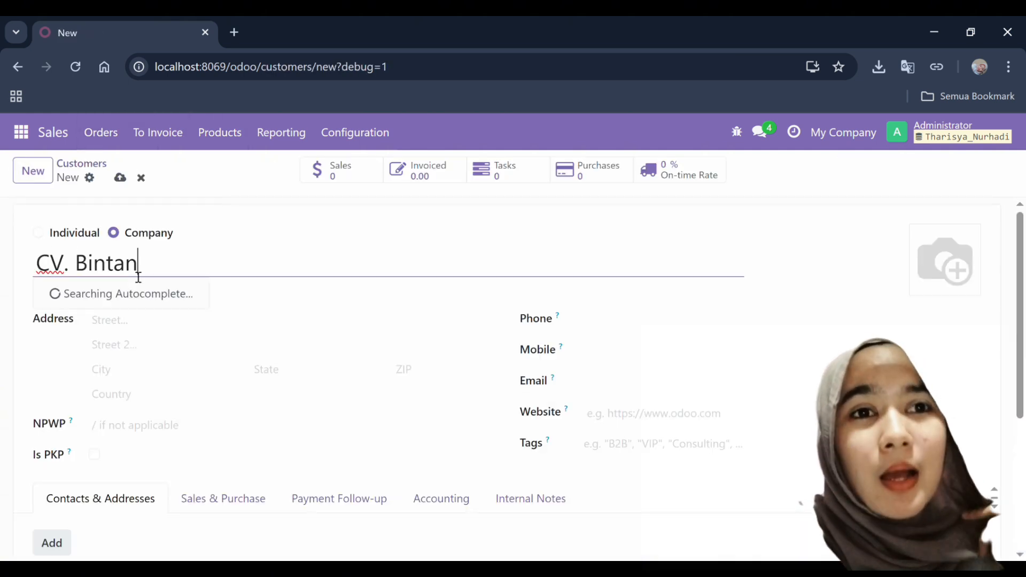
{"action": "type", "text": "g Motor"}
{"action": "left_click", "coordinate": [184, 370]}
{"action": "type", "text": "Padan"}
{"action": "left_click", "coordinate": [183, 396]}
{"action": "type", "text": "Indonesia"}
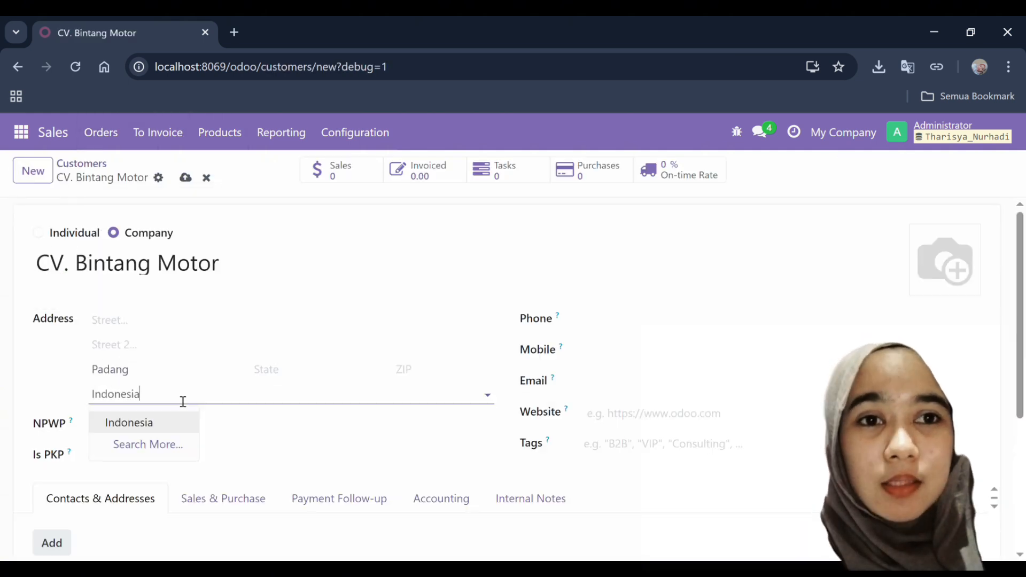
{"action": "left_click", "coordinate": [155, 421]}
{"action": "scroll", "coordinate": [227, 297], "scroll_direction": "down", "scroll_amount": 3}
{"action": "scroll", "coordinate": [228, 297], "scroll_direction": "up", "scroll_amount": 3}
{"action": "left_click", "coordinate": [185, 177]}
Create and save a second company customer, CV. Lautan Berlian, with city Padang and country Indonesia.
{"action": "left_click", "coordinate": [34, 179]}
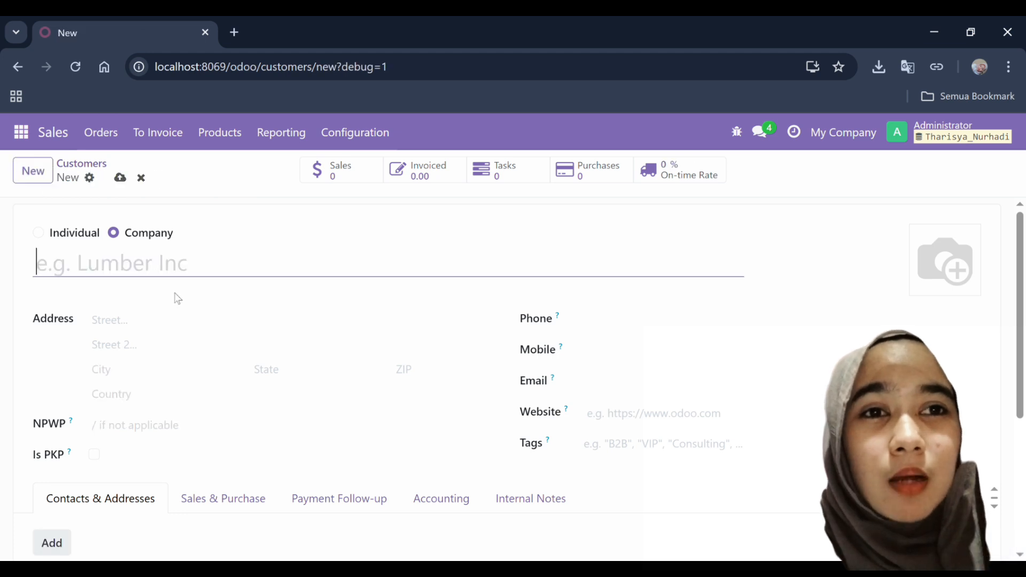
{"action": "type", "text": "CV. Lautan Berlian"}
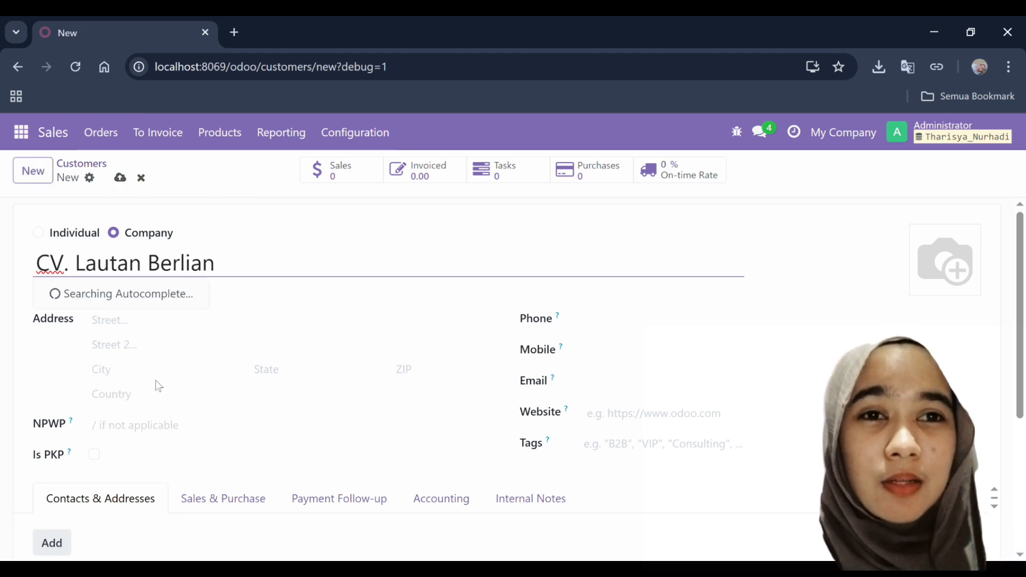
{"action": "left_click", "coordinate": [161, 370]}
{"action": "type", "text": "Padang"}
{"action": "left_click", "coordinate": [151, 394]}
{"action": "type", "text": "Indonesia"}
{"action": "left_click", "coordinate": [154, 421]}
{"action": "left_click", "coordinate": [184, 178]}
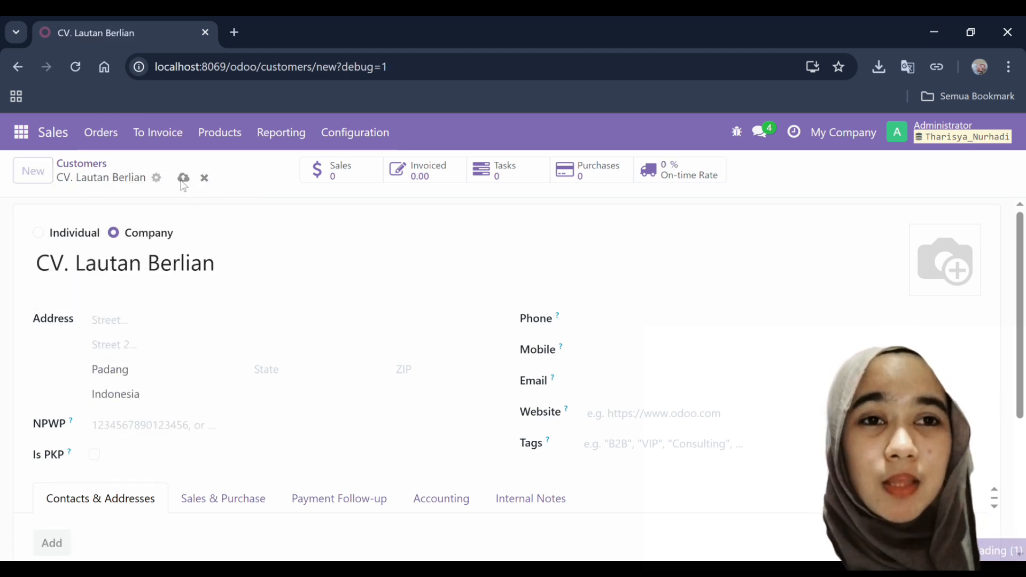
Create and save the company vendor PT. Eagle Rubberindo in Purchase, with city Padang and country Indonesia.
{"action": "left_click", "coordinate": [21, 132]}
{"action": "left_click", "coordinate": [32, 365]}
{"action": "left_click", "coordinate": [33, 170]}
{"action": "left_click", "coordinate": [47, 128]}
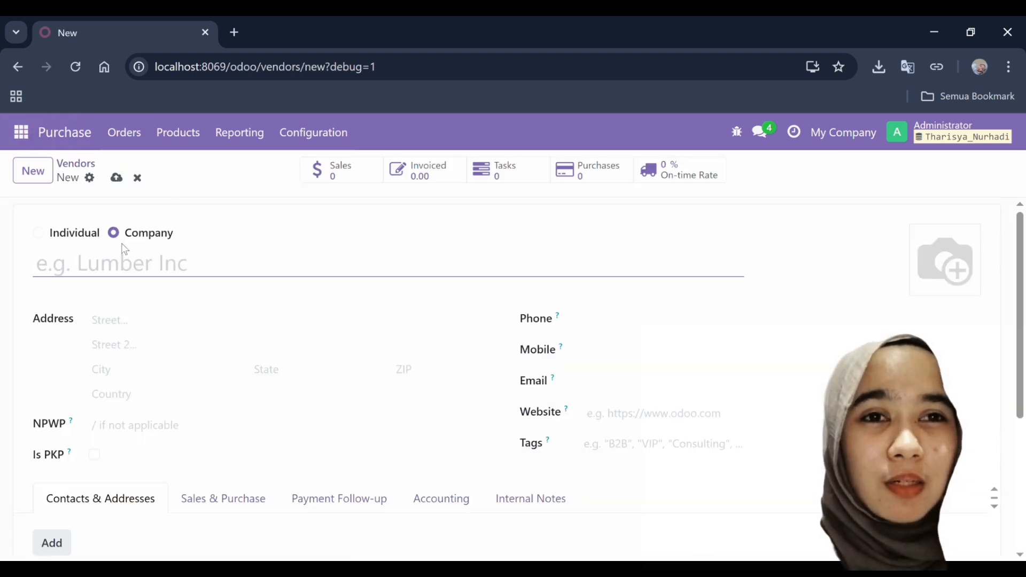
{"action": "type", "text": "PT. Eagle Rubberindo"}
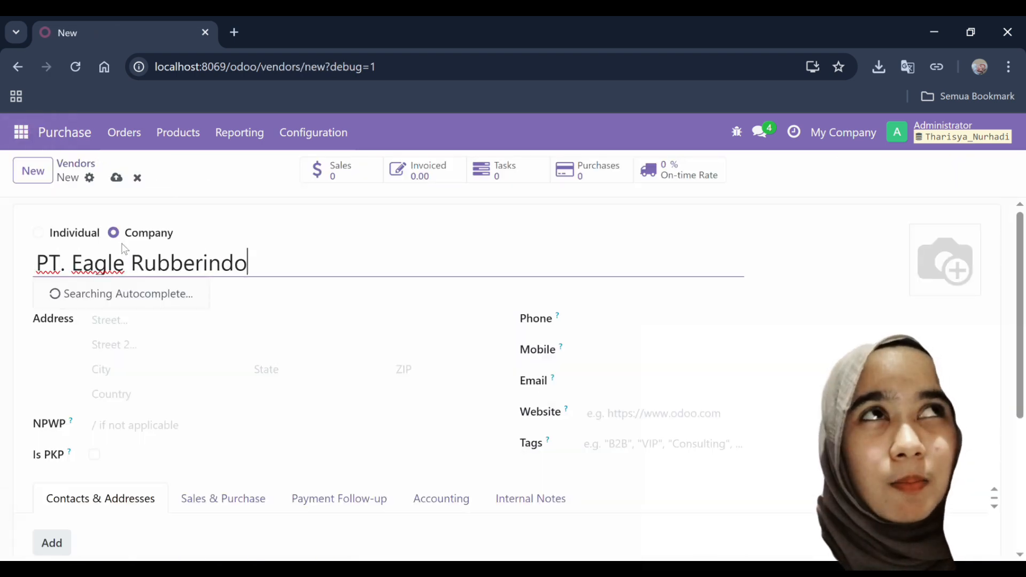
{"action": "left_click", "coordinate": [147, 371]}
{"action": "type", "text": "Padang"}
{"action": "left_click", "coordinate": [147, 393]}
{"action": "type", "text": "Indonesia"}
{"action": "left_click", "coordinate": [147, 421]}
{"action": "left_click", "coordinate": [200, 177]}
Create and save a second company vendor, PT. Cipta Inovasi, with city Padang and country Indonesia.
{"action": "left_click", "coordinate": [33, 170]}
{"action": "type", "text": "PT. Cipt"}
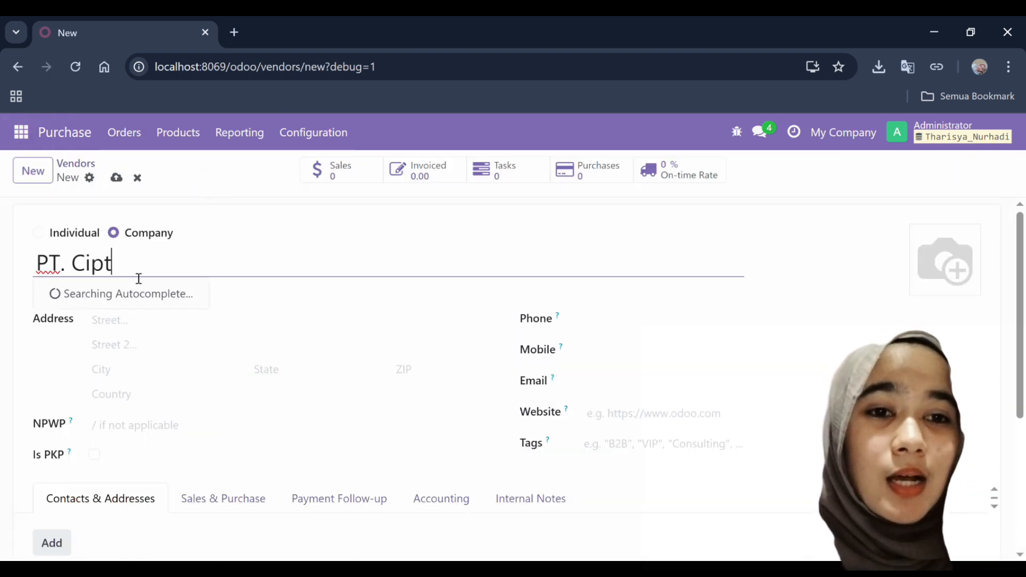
{"action": "type", "text": "a Inovasi"}
{"action": "left_click", "coordinate": [197, 368]}
{"action": "type", "text": "Padang"}
{"action": "left_click", "coordinate": [179, 394]}
{"action": "type", "text": "Indo"}
{"action": "left_click", "coordinate": [170, 422]}
{"action": "left_click", "coordinate": [174, 178]}
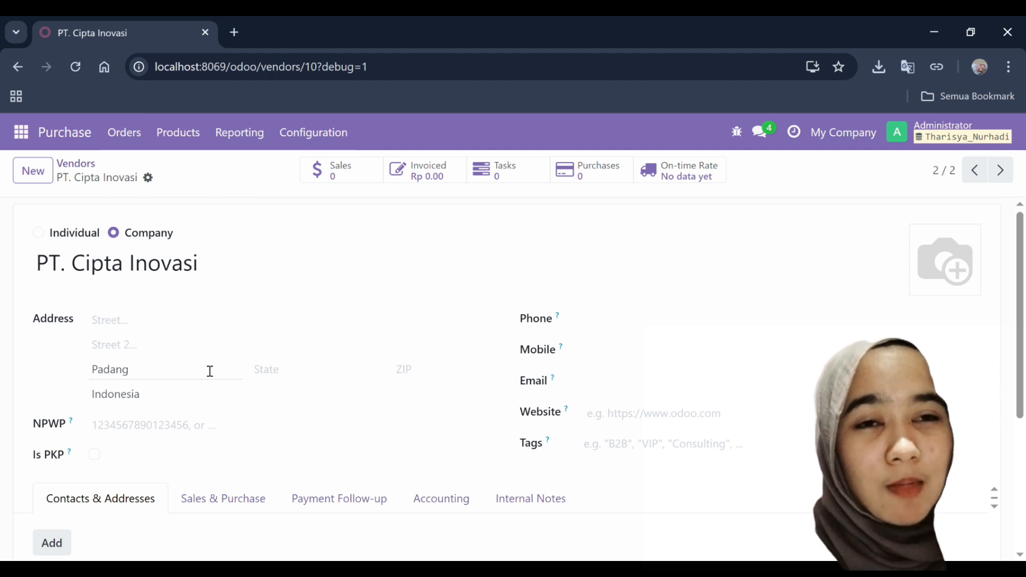
Start a record import for customer invoices in Accounting and upload Saldo Piutang dan Utang.xlsx.
{"action": "left_click", "coordinate": [23, 137]}
{"action": "left_click", "coordinate": [69, 240]}
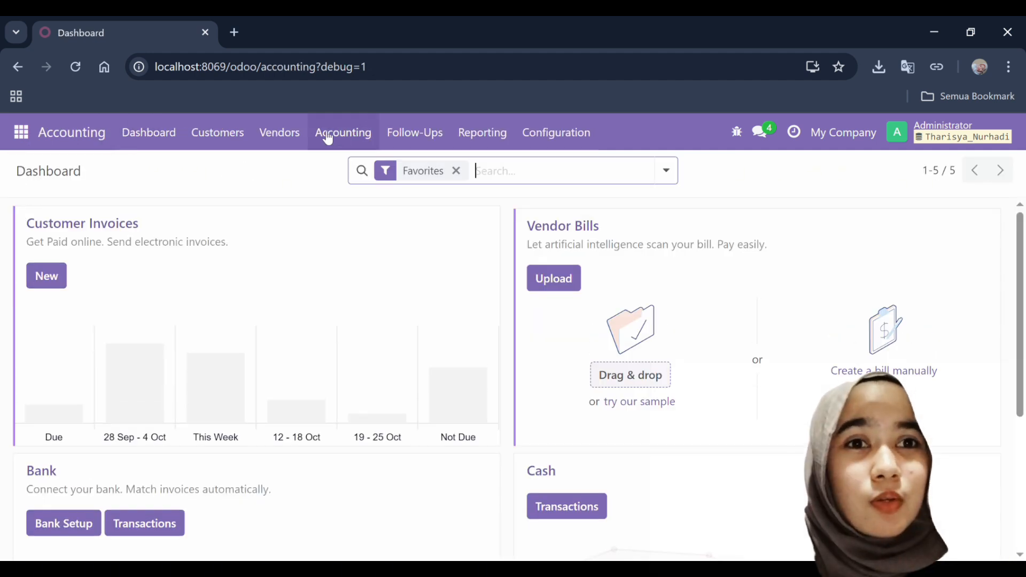
{"action": "left_click", "coordinate": [218, 132]}
{"action": "left_click", "coordinate": [231, 176]}
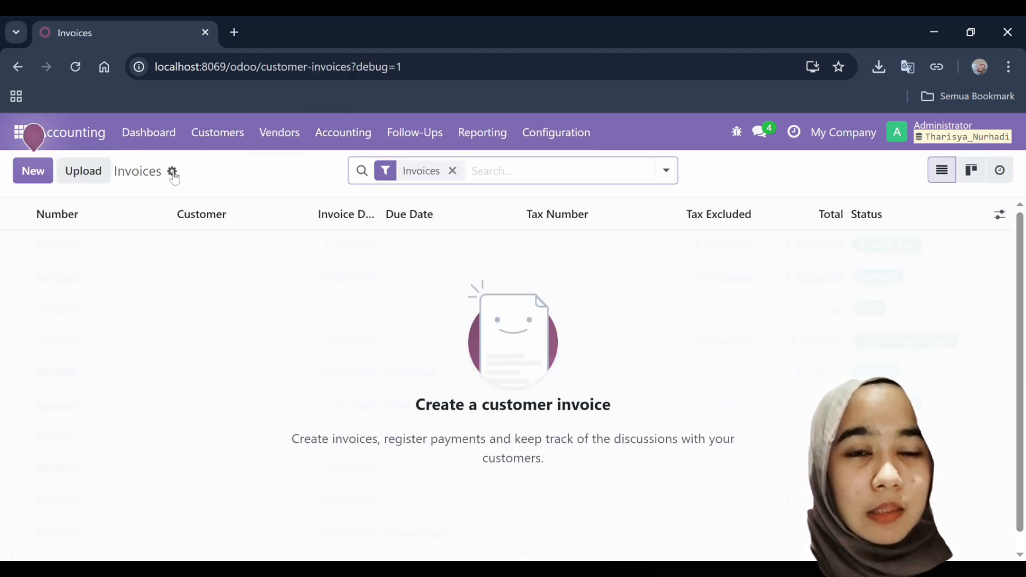
{"action": "left_click", "coordinate": [172, 171]}
{"action": "left_click", "coordinate": [184, 206]}
{"action": "left_click", "coordinate": [533, 426]}
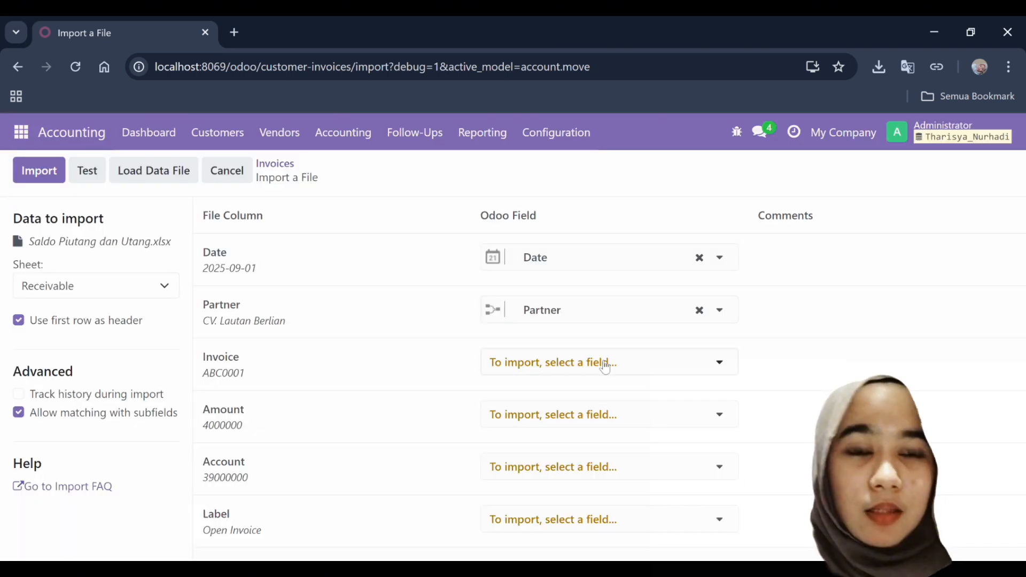
Map the file's Invoice column to the Number field.
{"action": "left_click", "coordinate": [605, 367]}
{"action": "type", "text": "number"}
{"action": "scroll", "coordinate": [623, 467], "scroll_direction": "down", "scroll_amount": 3}
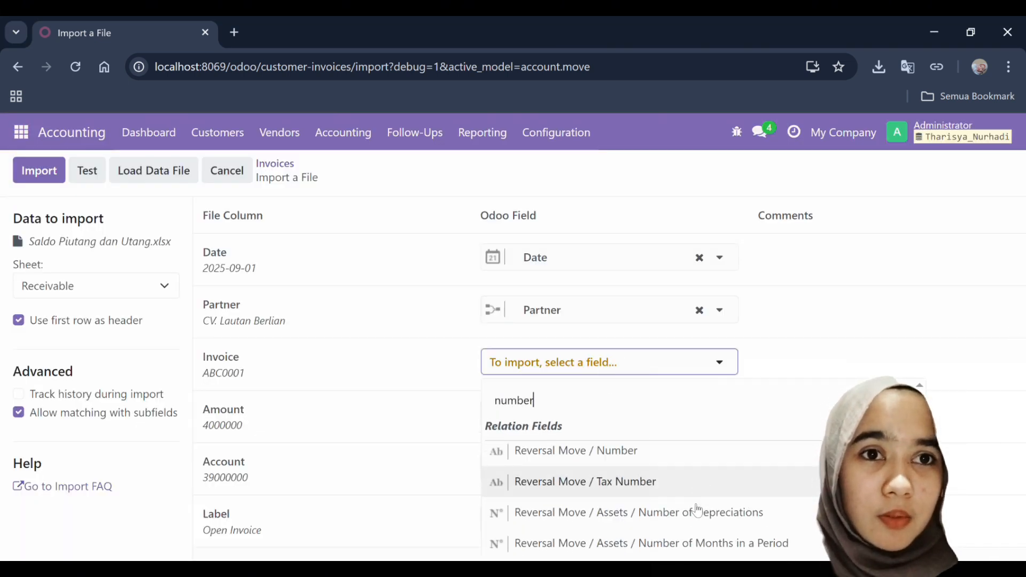
{"action": "scroll", "coordinate": [624, 467], "scroll_direction": "up", "scroll_amount": 3}
{"action": "left_click", "coordinate": [623, 470]}
Map the Amount column to Invoice lines / Unit Price and the Account column to Invoice lines / Account.
{"action": "left_click", "coordinate": [608, 419]}
{"action": "type", "text": "unit pr"}
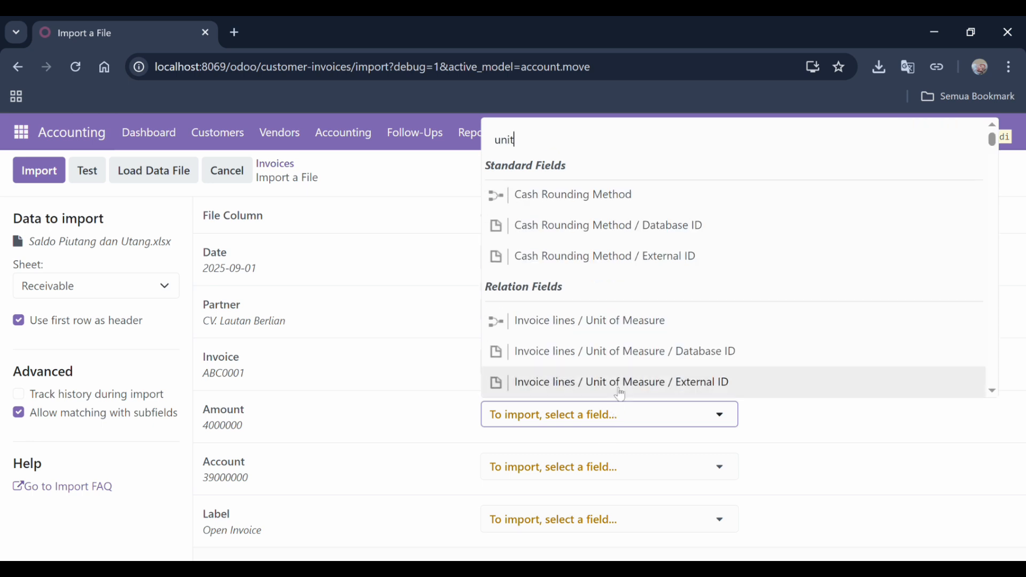
{"action": "left_click", "coordinate": [619, 456]}
{"action": "type", "text": "account"}
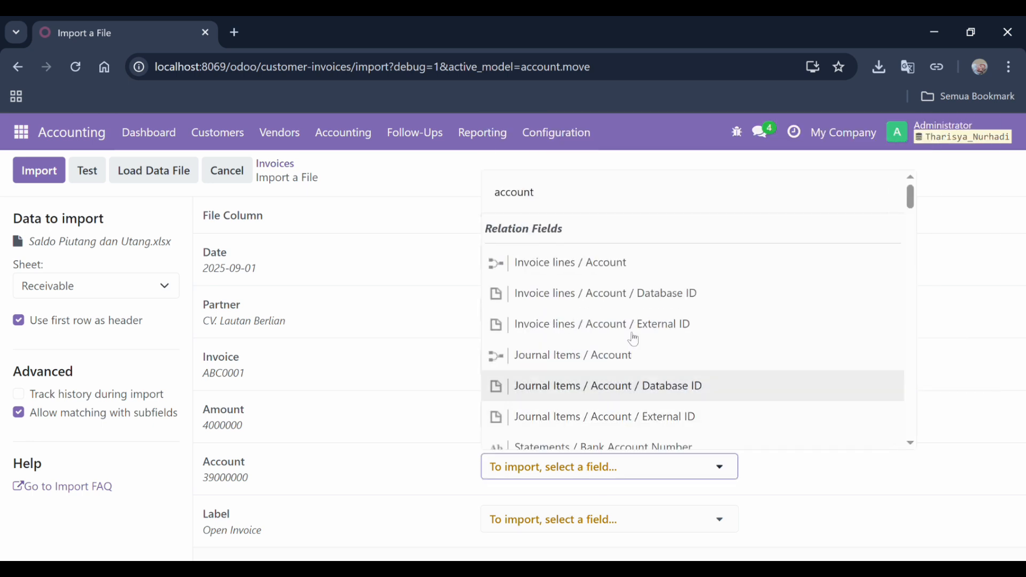
{"action": "left_click", "coordinate": [633, 265]}
Map the Label column to Invoice lines / Label, test the data and import the customer invoices.
{"action": "left_click", "coordinate": [564, 525]}
{"action": "type", "text": "llabe"}
{"action": "key", "text": "BackSpace"}
{"action": "key", "text": "BackSpace"}
{"action": "key", "text": "BackSpace"}
{"action": "key", "text": "BackSpace"}
{"action": "type", "text": "abel"}
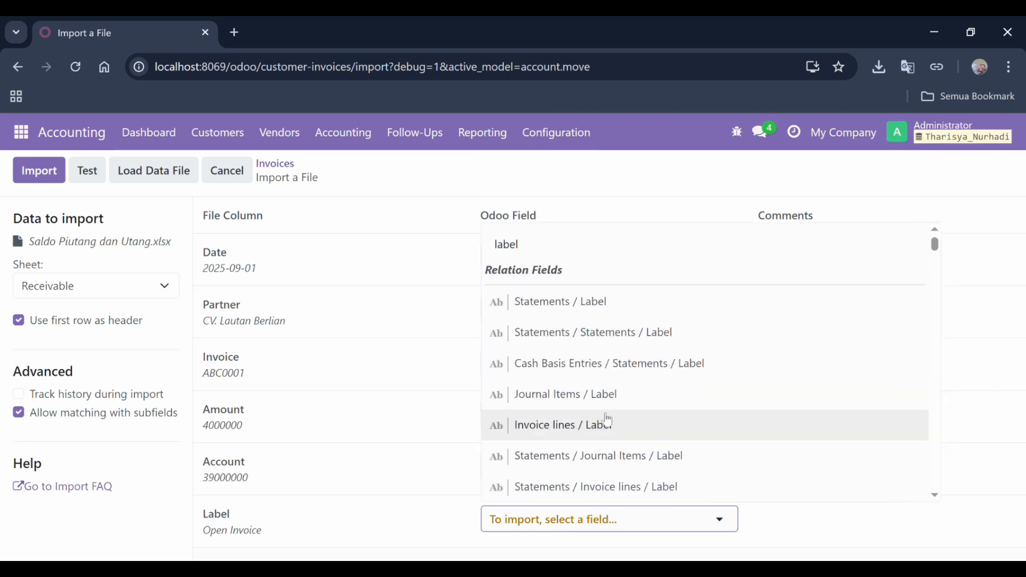
{"action": "left_click", "coordinate": [609, 423]}
{"action": "left_click", "coordinate": [104, 178]}
{"action": "left_click", "coordinate": [39, 171]}
Start a record import for vendor bills and upload Saldo Piutang dan Utang.xlsx.
{"action": "left_click", "coordinate": [281, 140]}
{"action": "left_click", "coordinate": [278, 172]}
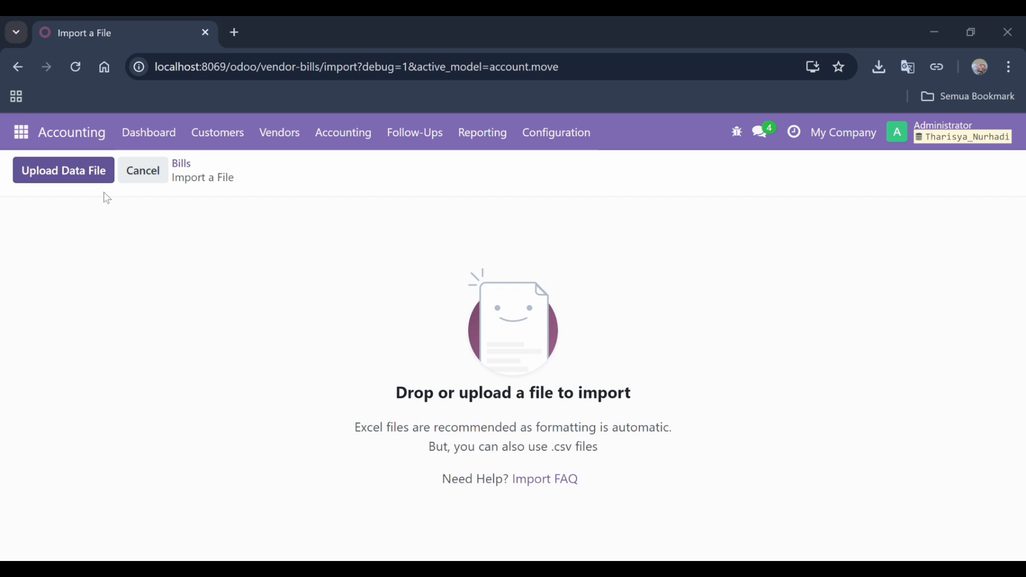
{"action": "left_click", "coordinate": [889, 534]}
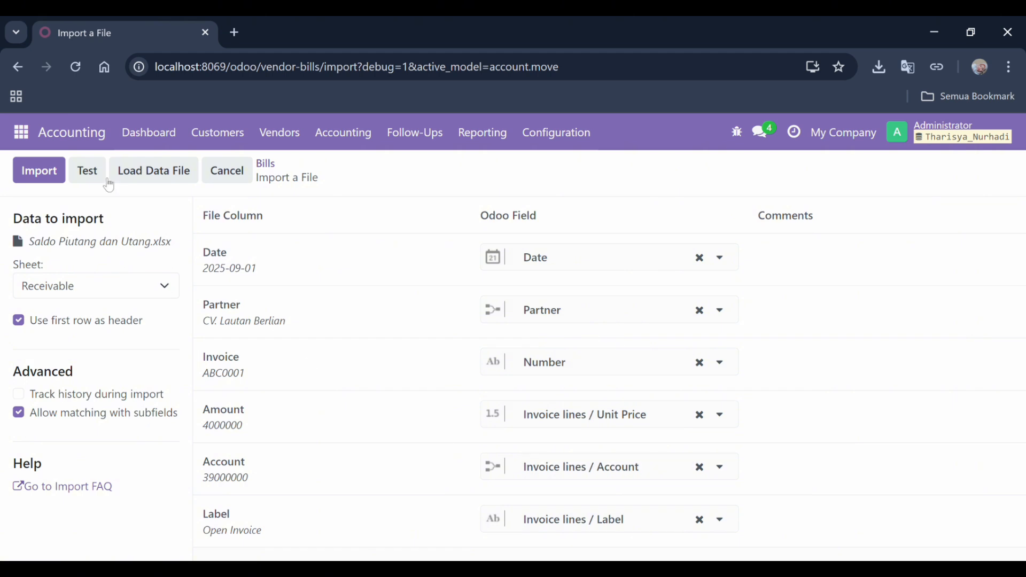
Choose the Payable sheet as the source, test the data and import the vendor bills.
{"action": "left_click", "coordinate": [101, 288]}
{"action": "left_click", "coordinate": [87, 315]}
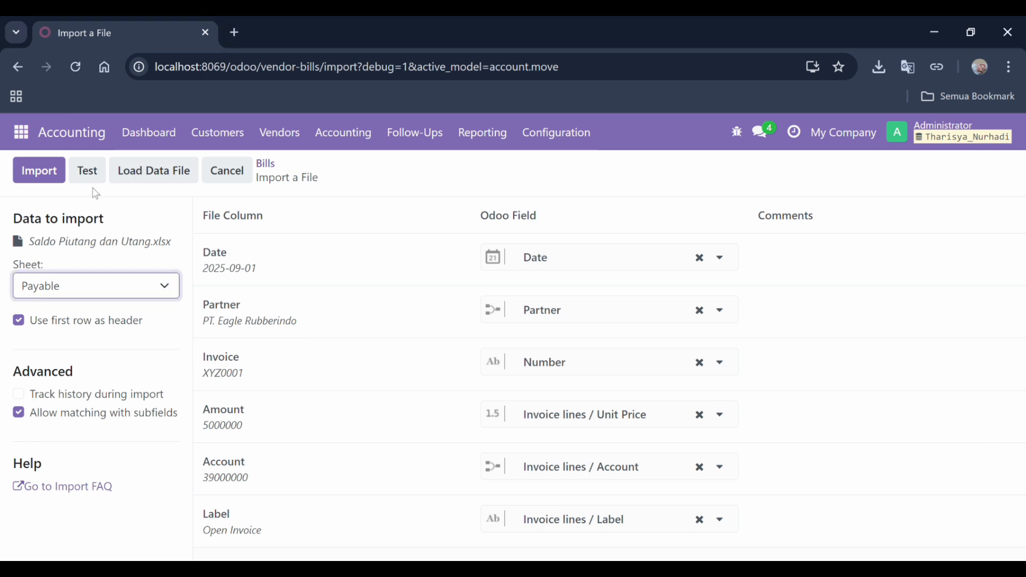
{"action": "left_click", "coordinate": [90, 171]}
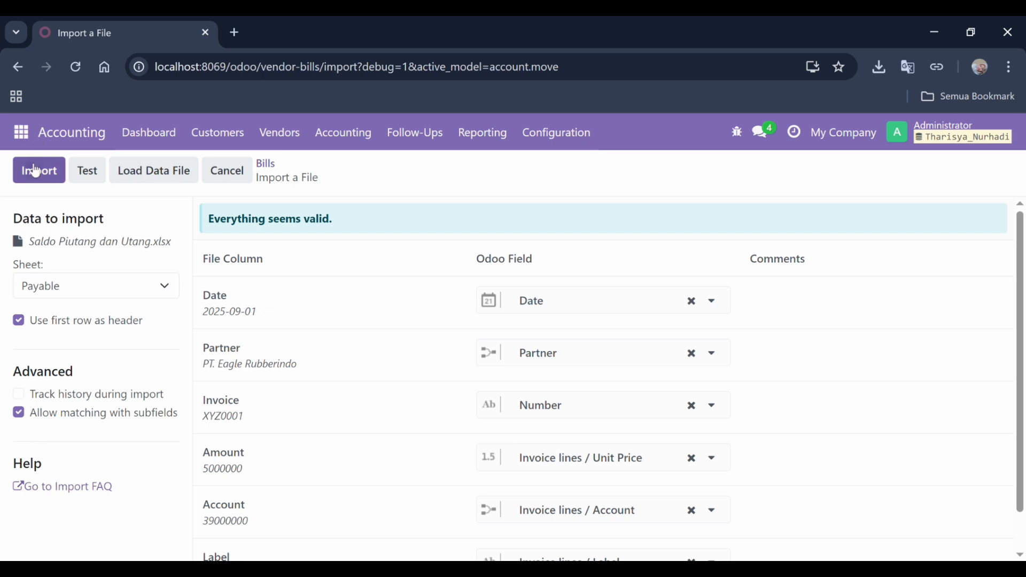
{"action": "left_click", "coordinate": [34, 171]}
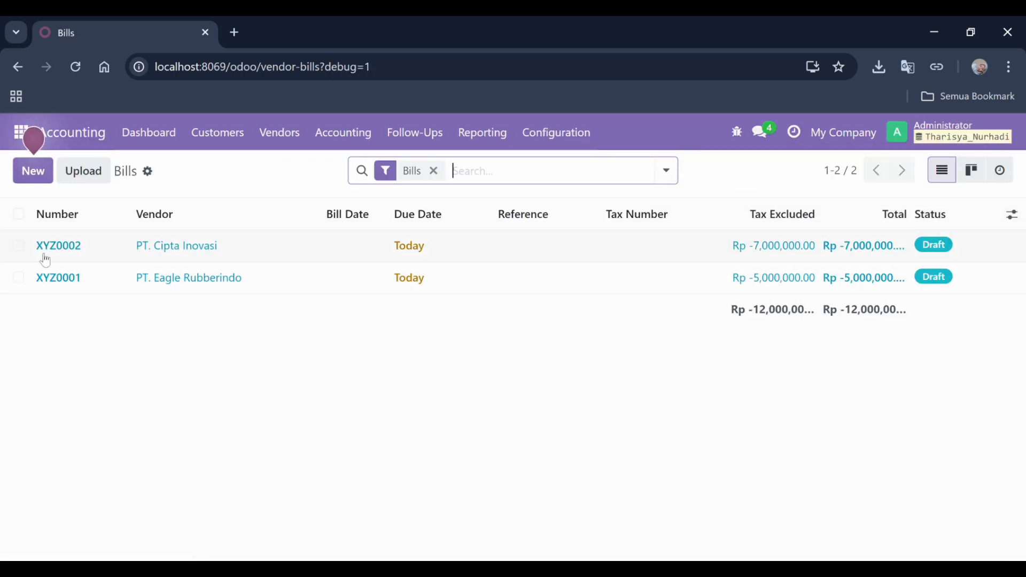
Open Accounting's Journal Entries list and remove its default filter to list all entries.
{"action": "left_click", "coordinate": [343, 132]}
{"action": "left_click", "coordinate": [367, 179]}
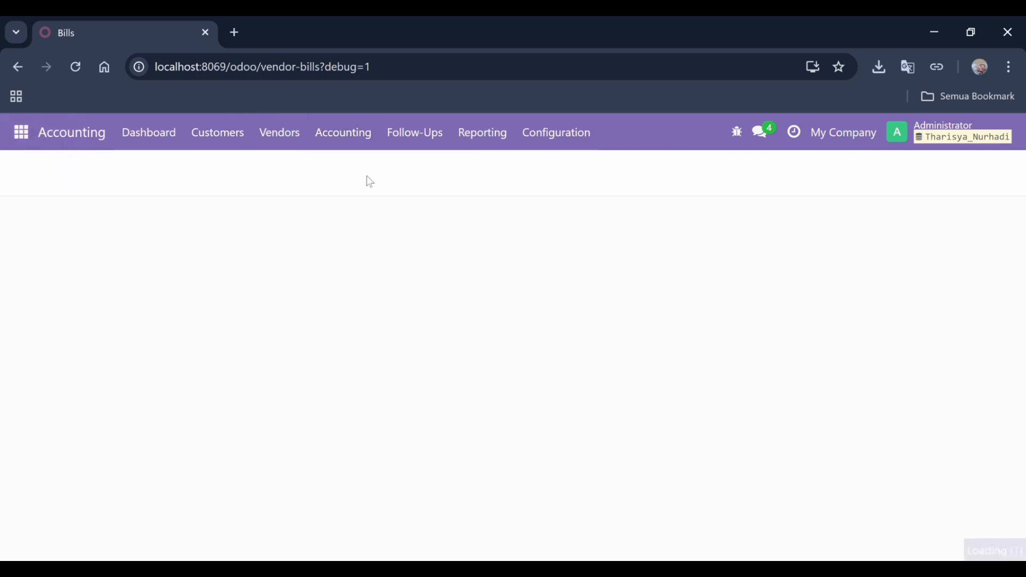
{"action": "left_click", "coordinate": [447, 171]}
{"action": "left_click", "coordinate": [18, 213]}
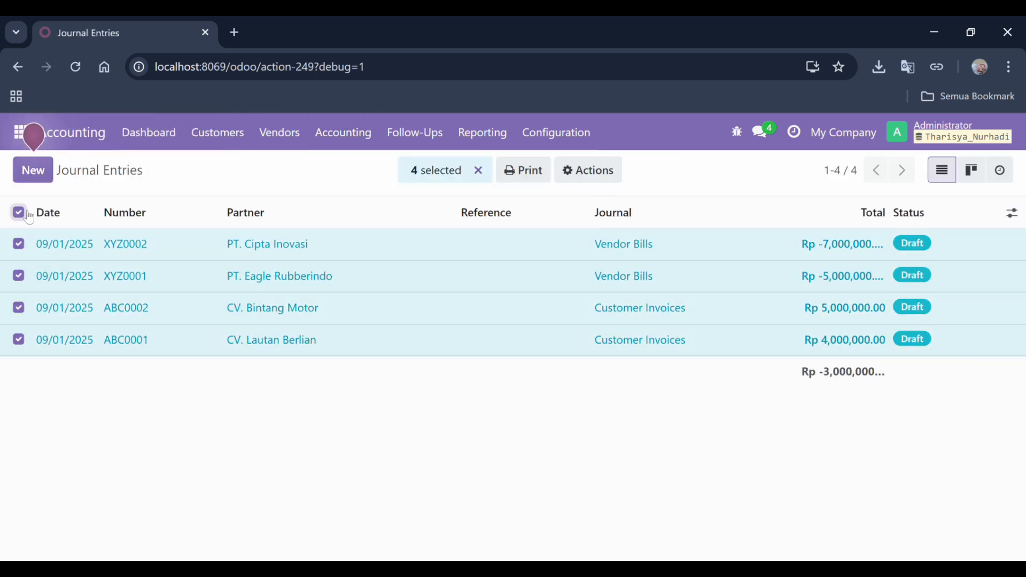
{"action": "left_click", "coordinate": [83, 248]}
{"action": "left_click", "coordinate": [18, 212]}
{"action": "left_click", "coordinate": [478, 171]}
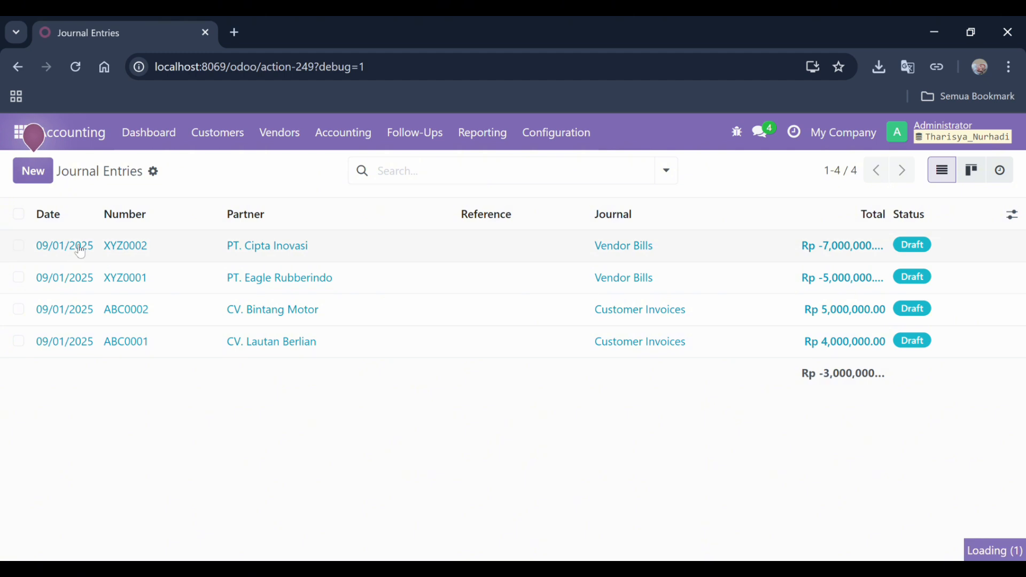
Set the bill or invoice date to 09/01/2025 on each of the four imported draft entries and save them.
{"action": "left_click", "coordinate": [78, 246]}
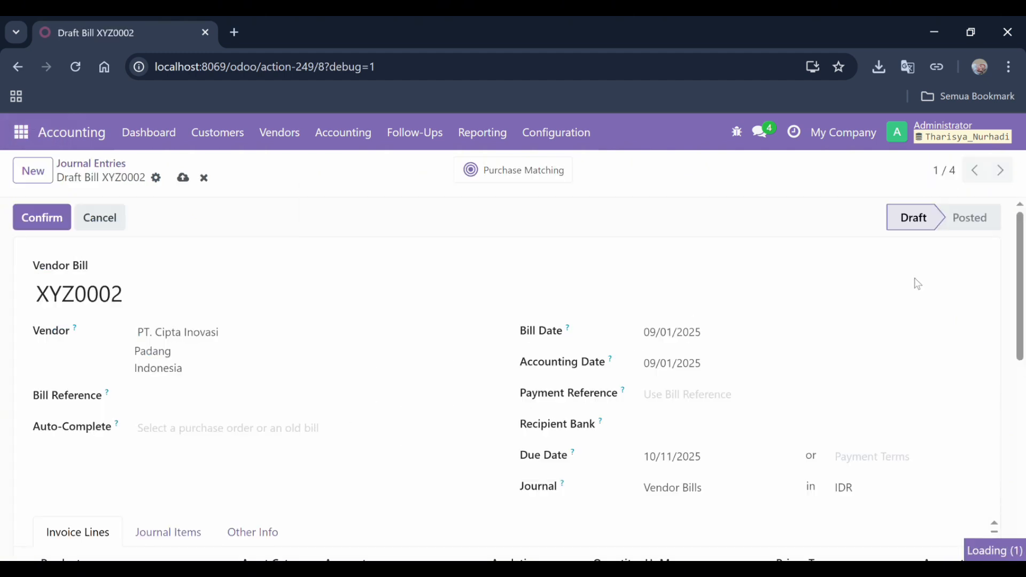
{"action": "left_click", "coordinate": [998, 179]}
{"action": "left_click", "coordinate": [998, 181]}
{"action": "left_click", "coordinate": [665, 335]}
{"action": "left_click", "coordinate": [374, 288]}
{"action": "left_click", "coordinate": [998, 173]}
{"action": "left_click", "coordinate": [647, 334]}
{"action": "left_click", "coordinate": [374, 289]}
{"action": "left_click", "coordinate": [205, 178]}
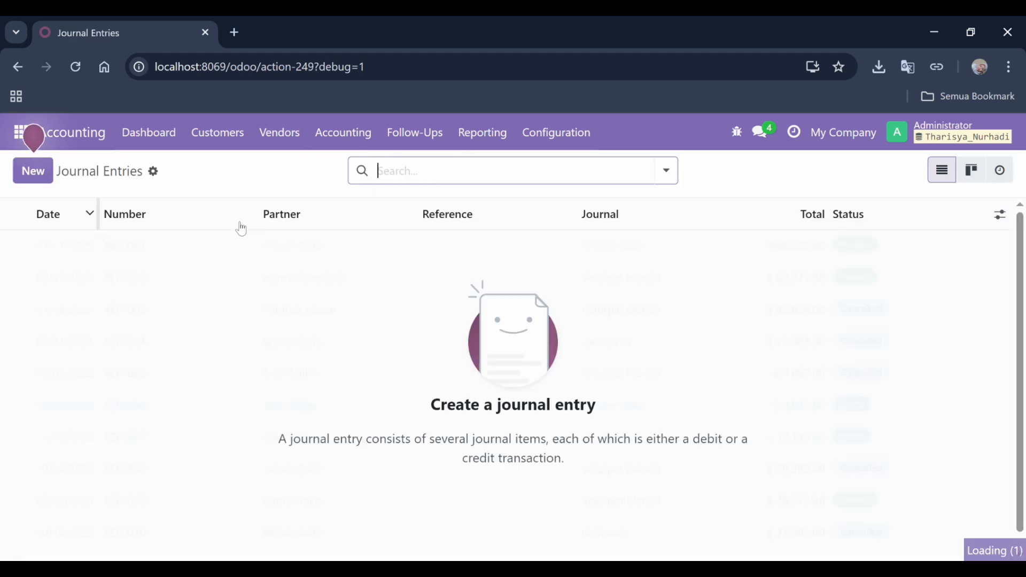
Select all four draft entries in the Journal Entries list and post them.
{"action": "left_click", "coordinate": [18, 212]}
{"action": "left_click", "coordinate": [588, 170]}
{"action": "left_click", "coordinate": [609, 326]}
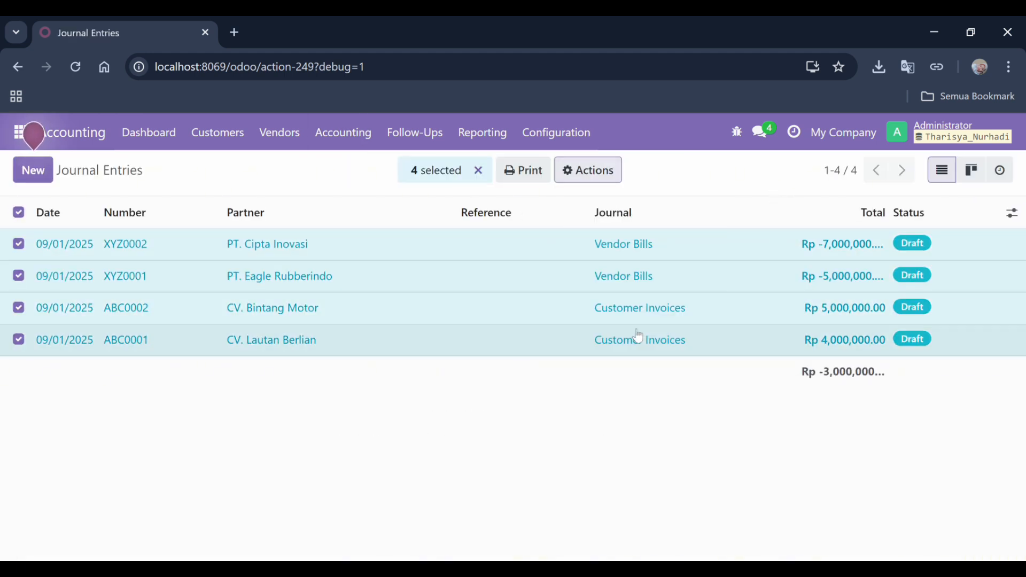
{"action": "left_click", "coordinate": [184, 394]}
Create a new journal entry numbered OPB/2025/09/0001 with the reference OPB.
{"action": "left_click", "coordinate": [344, 133]}
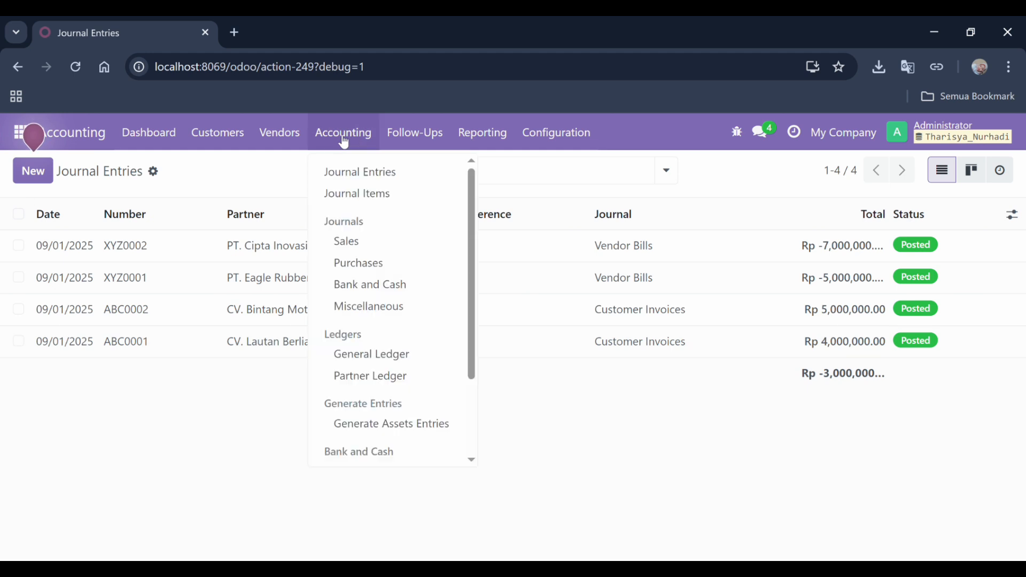
{"action": "left_click", "coordinate": [395, 174]}
{"action": "left_click", "coordinate": [33, 171]}
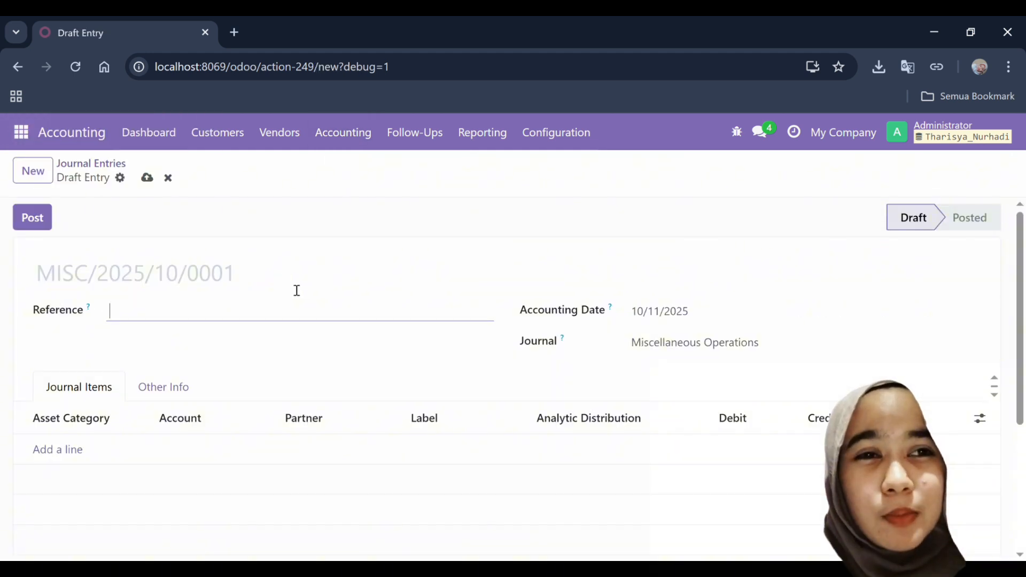
{"action": "type", "text": "OPB/2025/"}
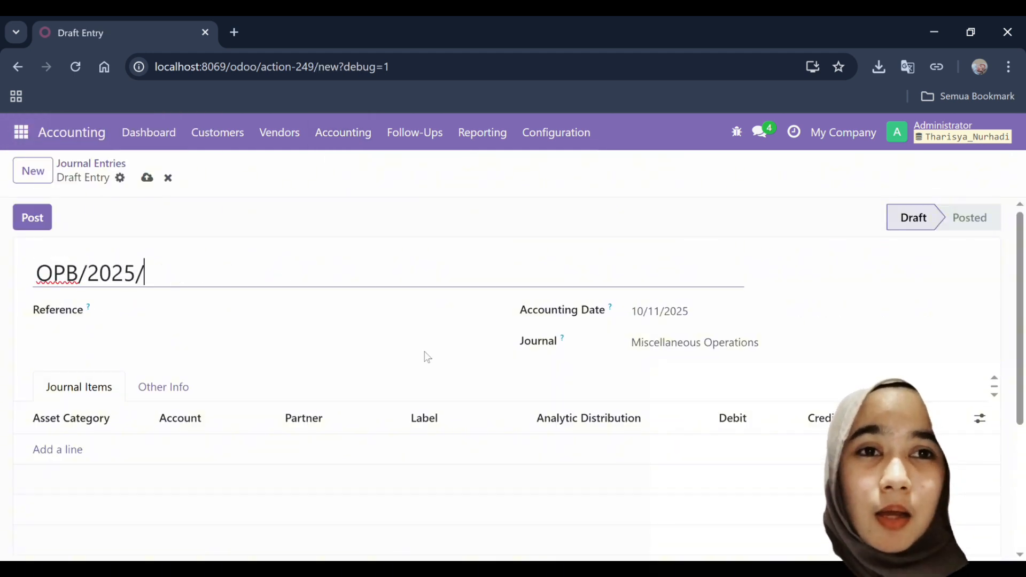
{"action": "type", "text": "09/0001"}
{"action": "left_click", "coordinate": [337, 315]}
Add a journal item for account 11110001 Cash with a debit of 500,000,000.
{"action": "left_click", "coordinate": [43, 453]}
{"action": "type", "text": "Cash"}
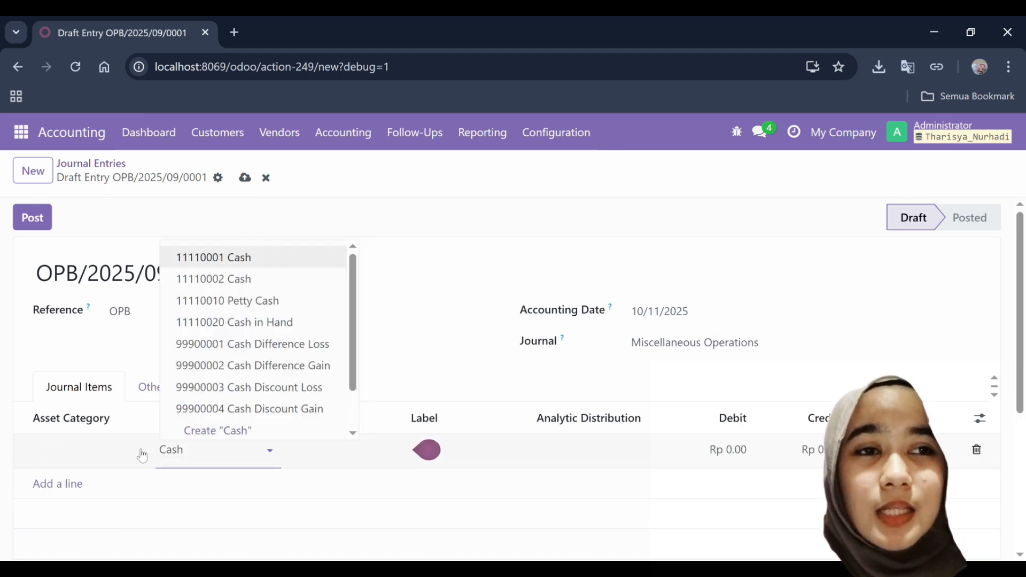
{"action": "key", "text": "Return"}
{"action": "left_click", "coordinate": [738, 460]}
{"action": "type", "text": "5000000"}
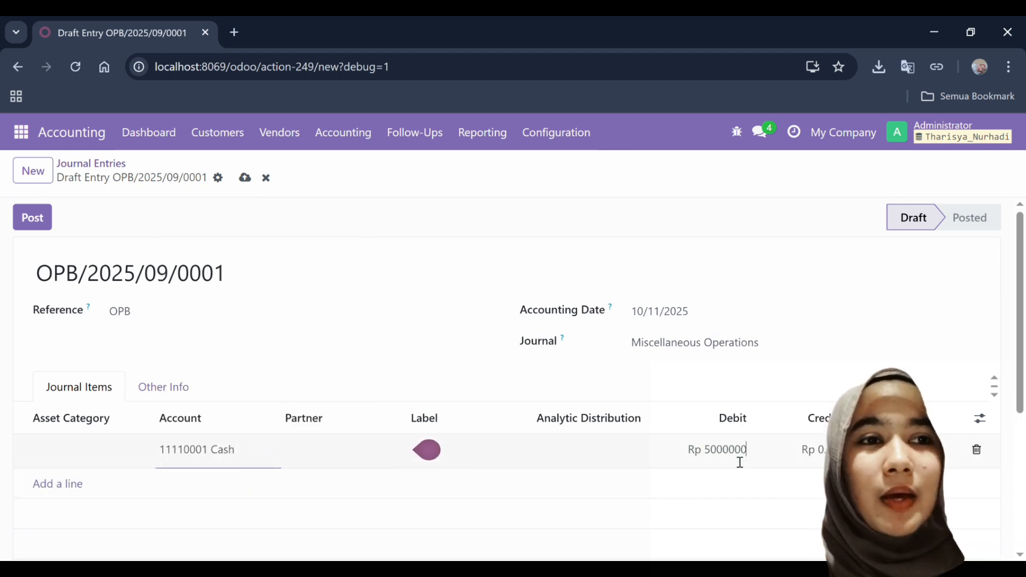
{"action": "type", "text": "00"}
Add a journal item for account 11120004 Bank with a debit of 1,500,000,000.
{"action": "key", "text": "Return"}
{"action": "type", "text": "Ban"}
{"action": "left_click", "coordinate": [297, 310]}
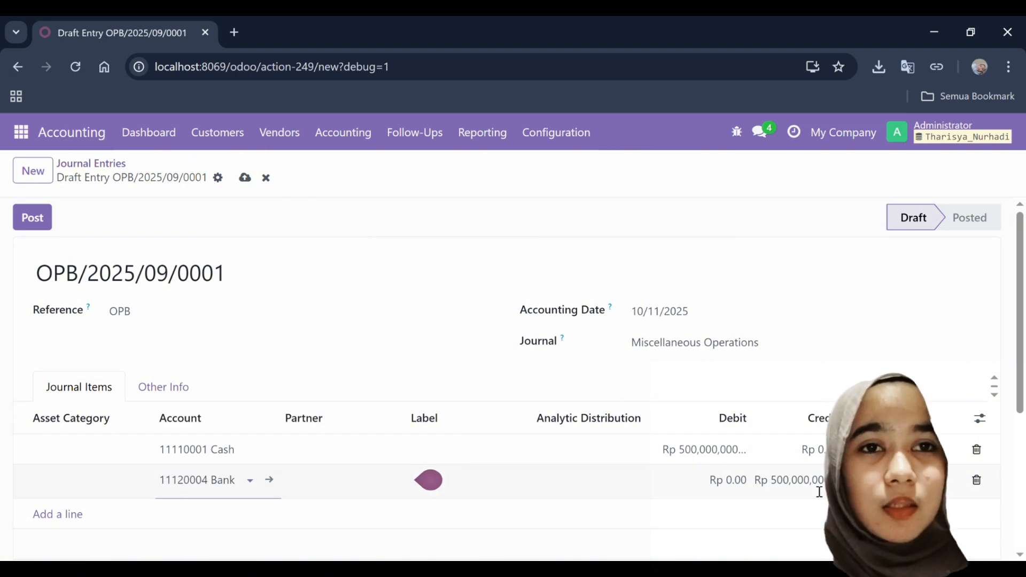
{"action": "key", "text": "Return"}
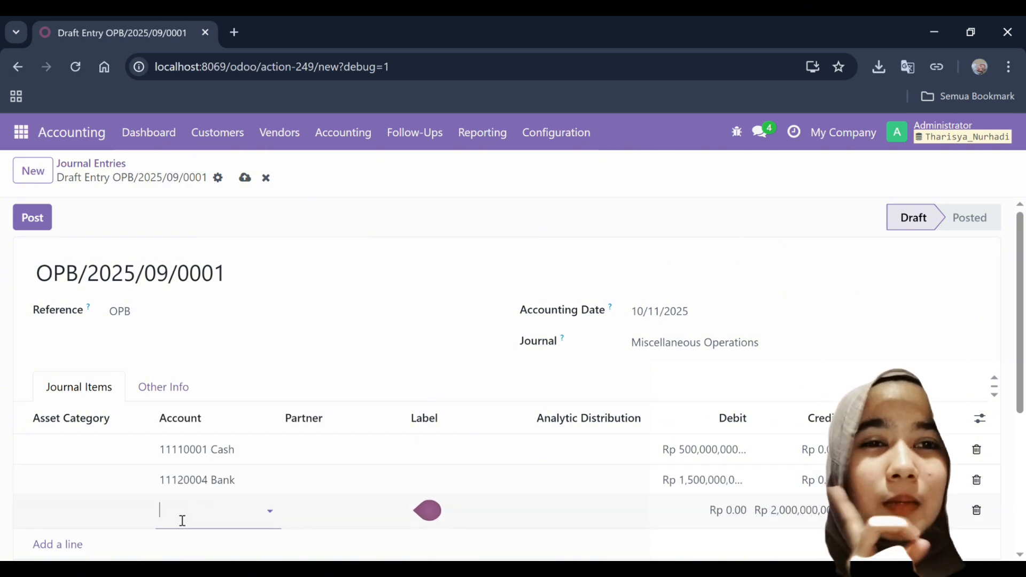
Add a journal item for account 39000000 Historical Balance with a debit of 9,000,000.
{"action": "type", "text": "Hist"}
{"action": "key", "text": "Return"}
{"action": "left_click", "coordinate": [727, 519]}
{"action": "type", "text": "9000000"}
{"action": "key", "text": "Return"}
Add a second Historical Balance item with a credit of 12,000,000 and a 31100020 Paid Capital item with a credit of 1,997,000,000.
{"action": "type", "text": "Hist"}
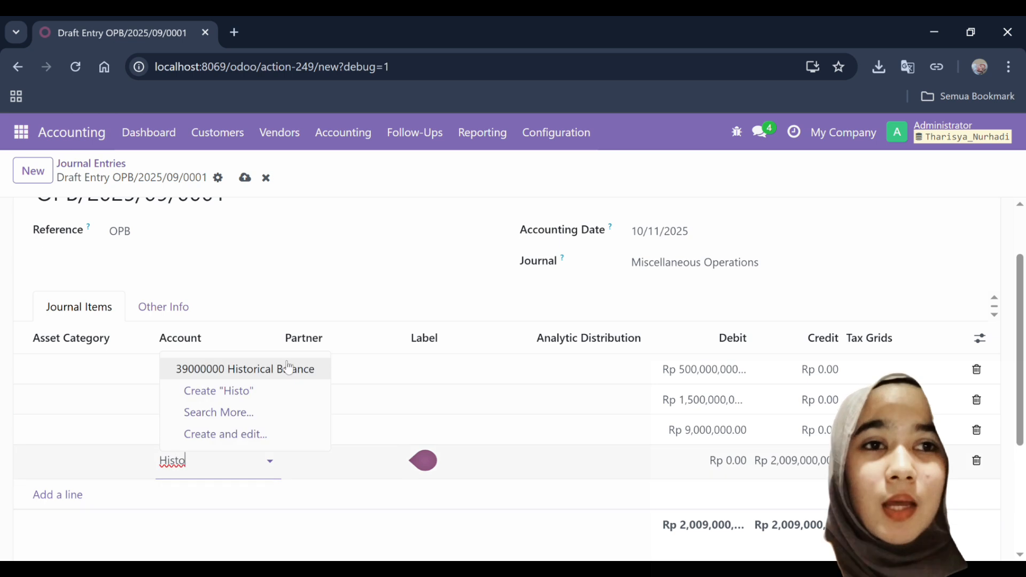
{"action": "key", "text": "Return"}
{"action": "key", "text": "Return"}
{"action": "type", "text": "Paid"}
{"action": "type", "text": "cap"}
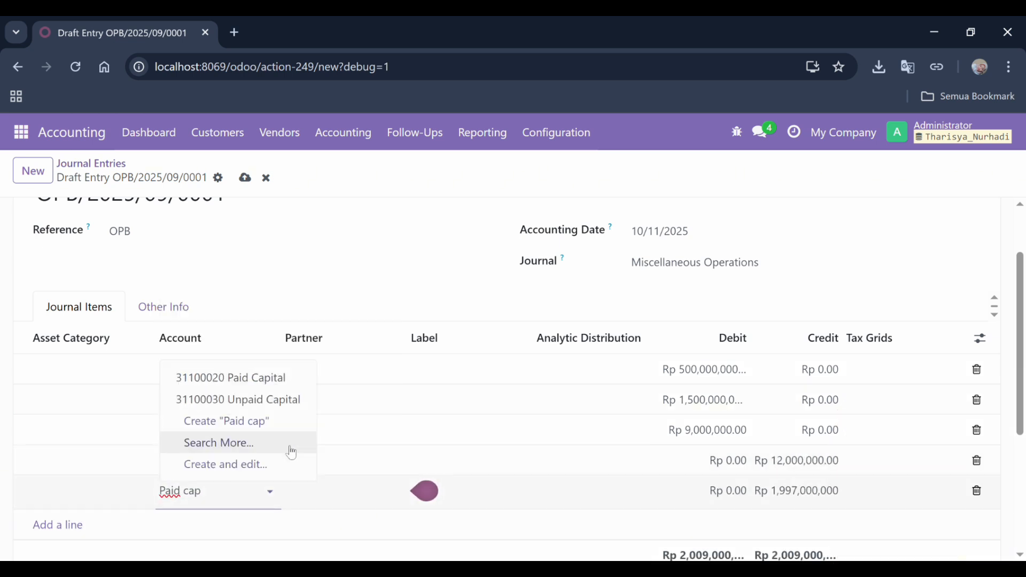
Set the entry's accounting date to 09/01/2025, then save and post the opening balance entry.
{"action": "scroll", "coordinate": [293, 338], "scroll_direction": "up", "scroll_amount": 2}
{"action": "left_click", "coordinate": [695, 312]}
{"action": "left_click", "coordinate": [316, 190]}
{"action": "left_click", "coordinate": [396, 268]}
{"action": "left_click", "coordinate": [280, 179]}
{"action": "left_click", "coordinate": [38, 221]}
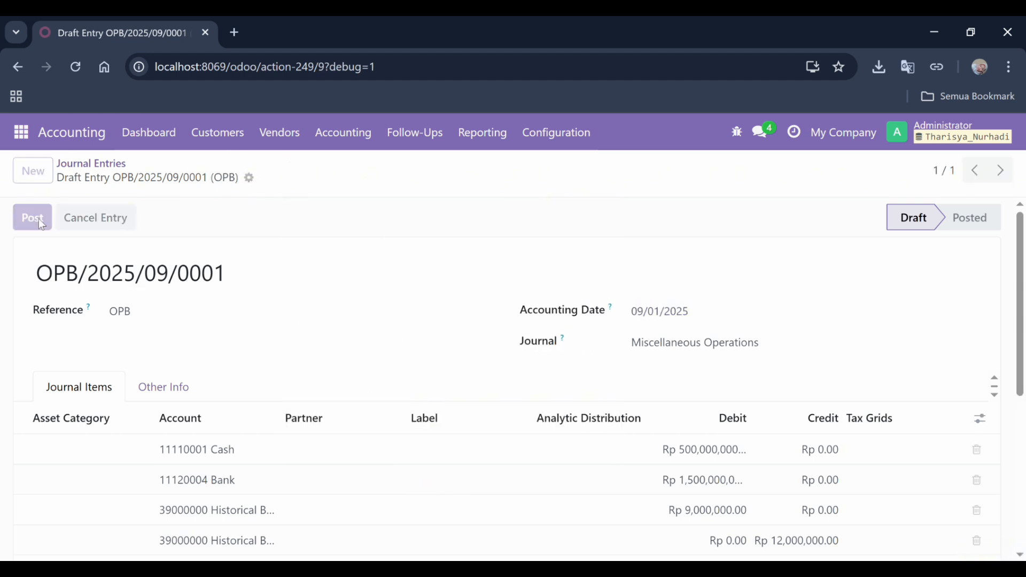
Return to the Journal Entries list, print the Trial Balance for all posted entries with movements, check the PDF and close the report dialog.
{"action": "left_click", "coordinate": [96, 164]}
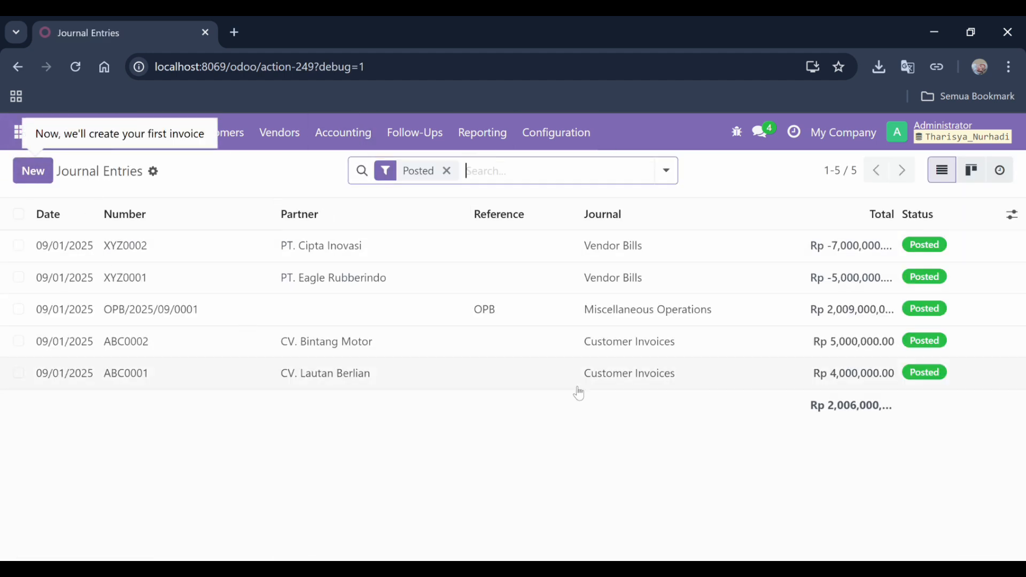
{"action": "left_click", "coordinate": [481, 133]}
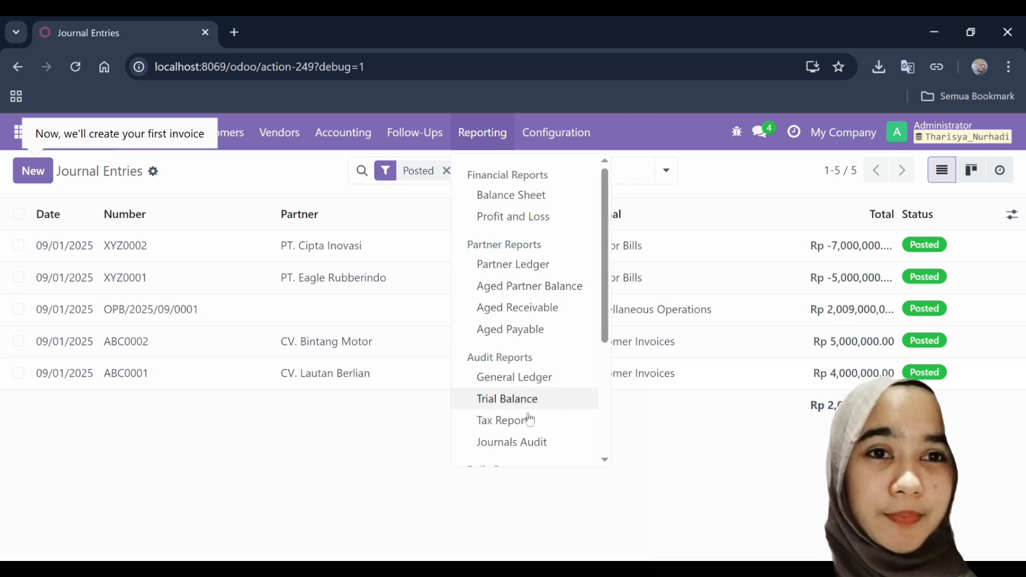
{"action": "left_click", "coordinate": [545, 406]}
{"action": "left_click", "coordinate": [161, 501]}
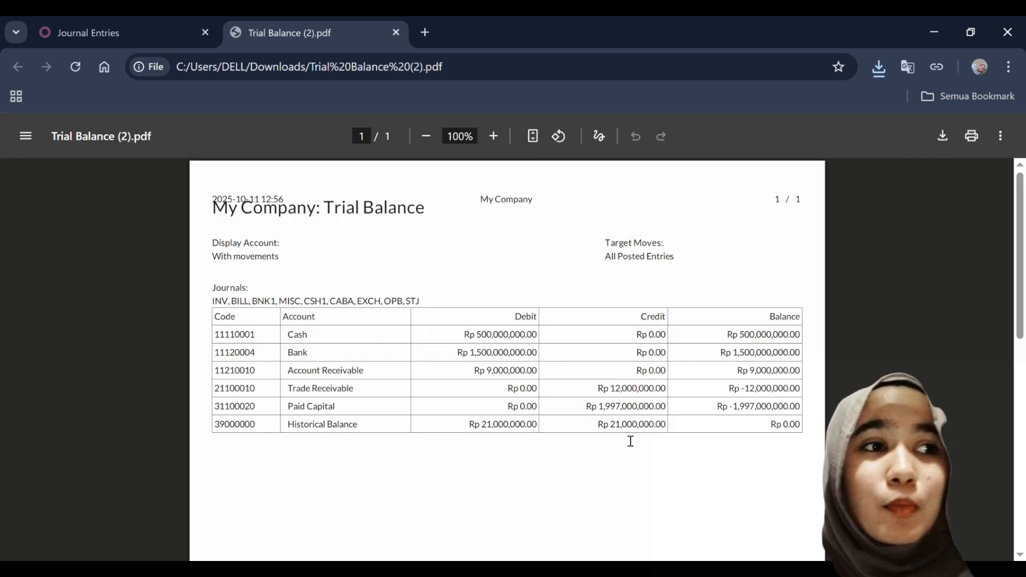
{"action": "left_click", "coordinate": [136, 32]}
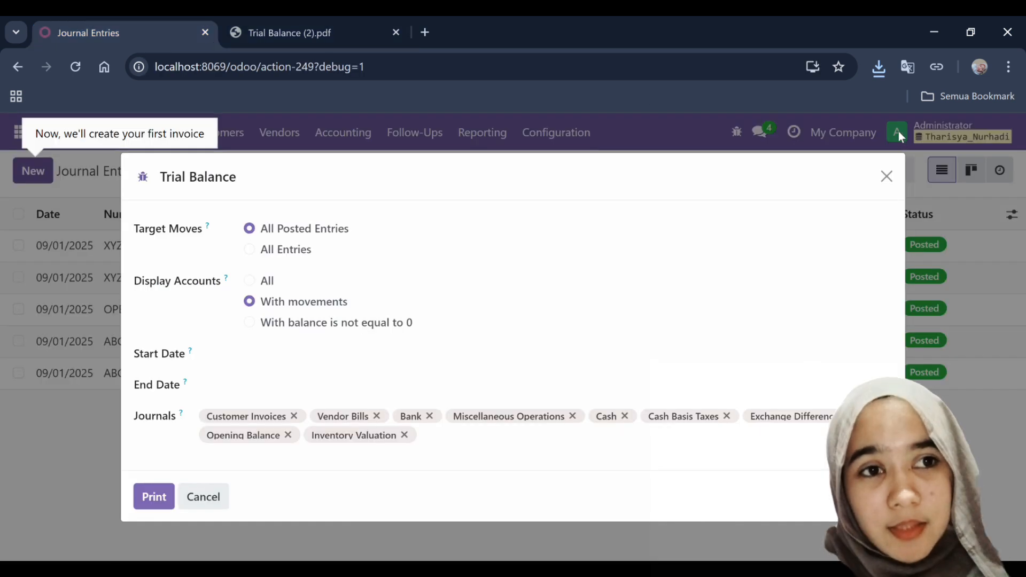
{"action": "left_click", "coordinate": [885, 175]}
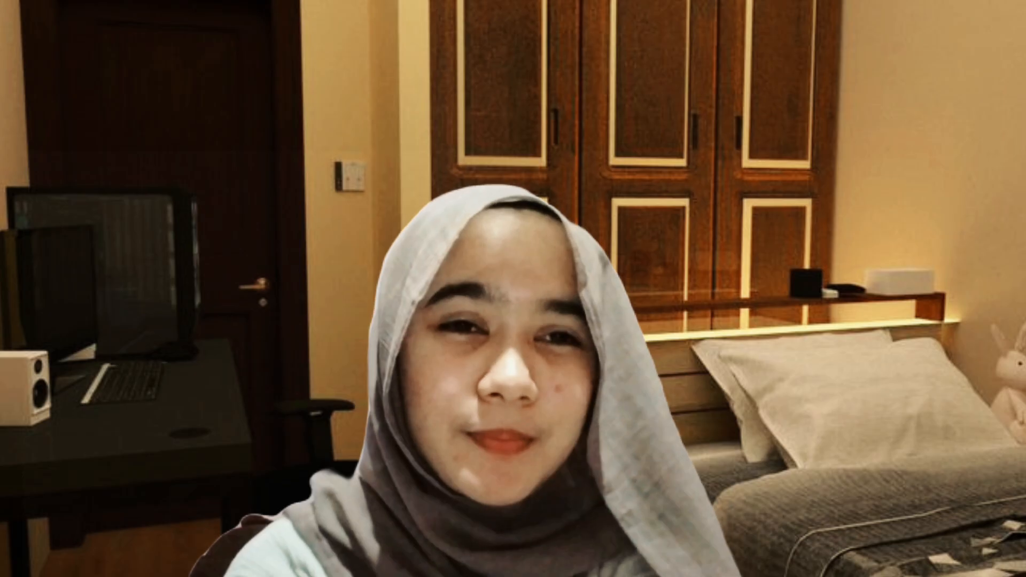